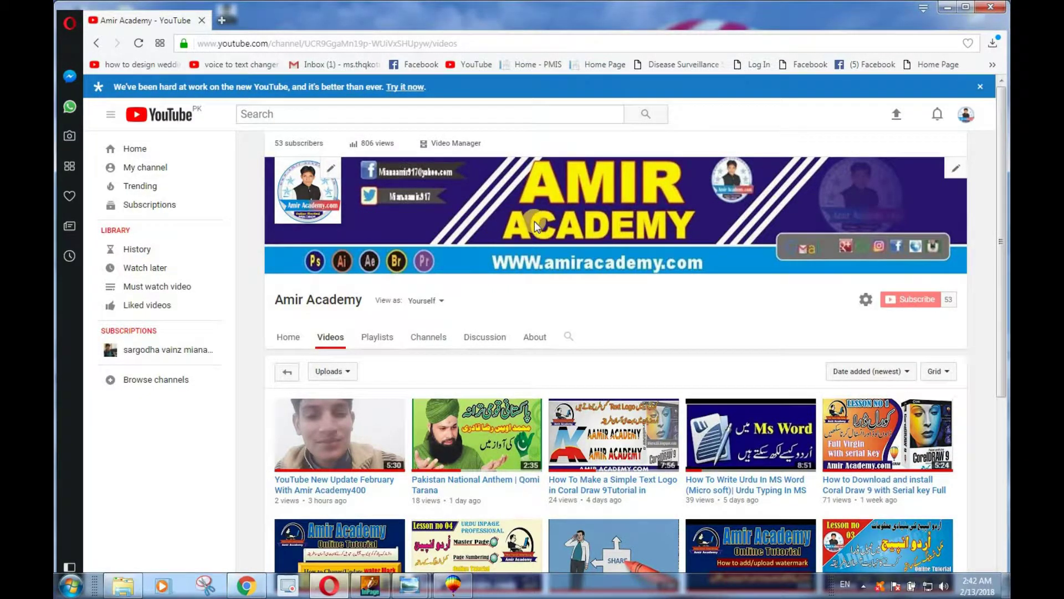
# Switch from the channel's video page to CorelDRAW and move the hexagonal social icons to the upper-right corner of the yellow template.
pyautogui.scroll(-5, 544, 384)
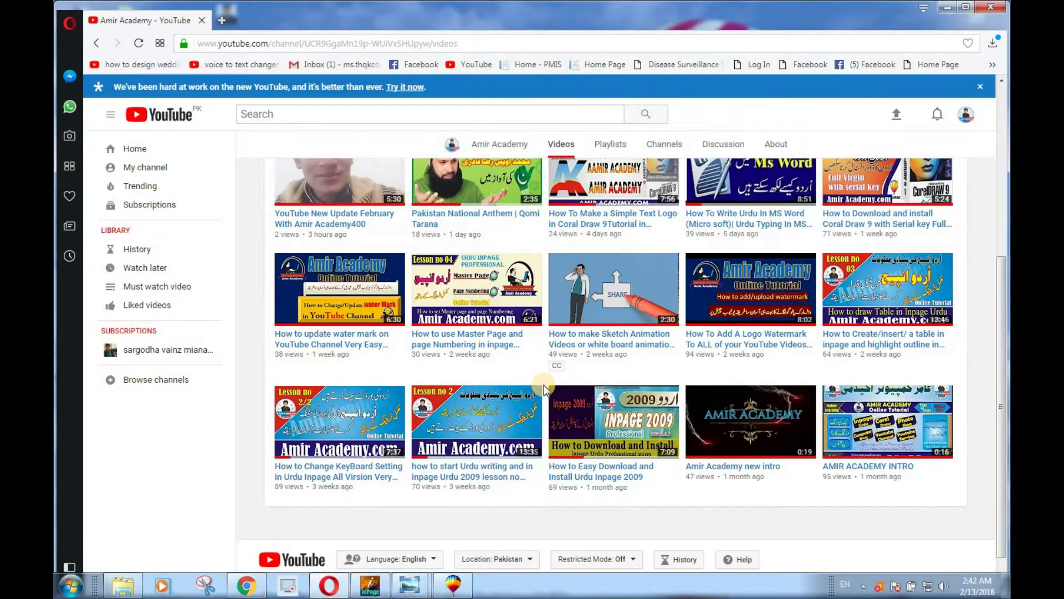
pyautogui.scroll(-1, 544, 385)
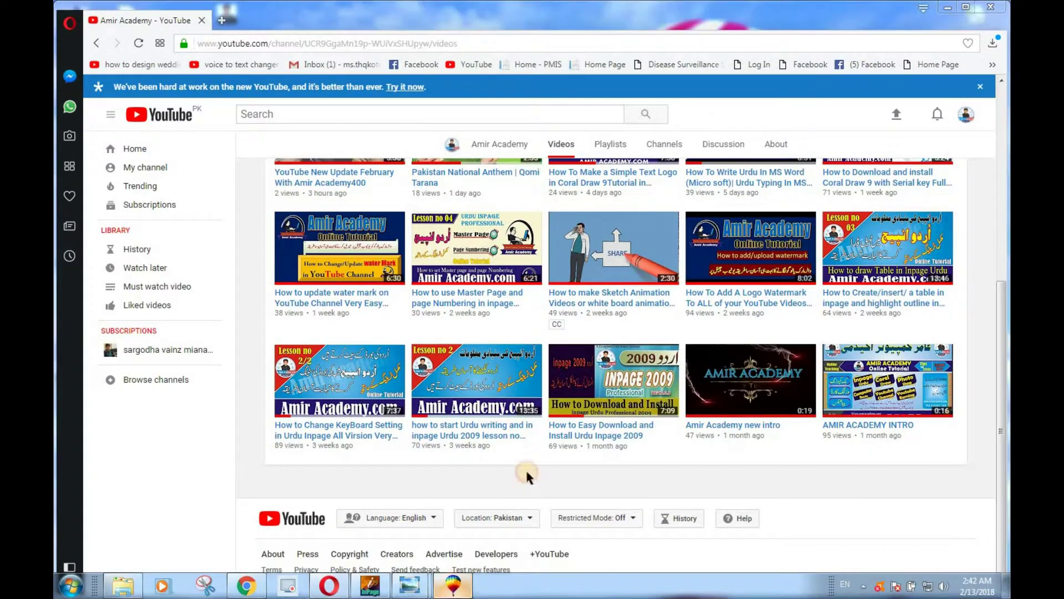
pyautogui.hotkey('alt', 'Tab')
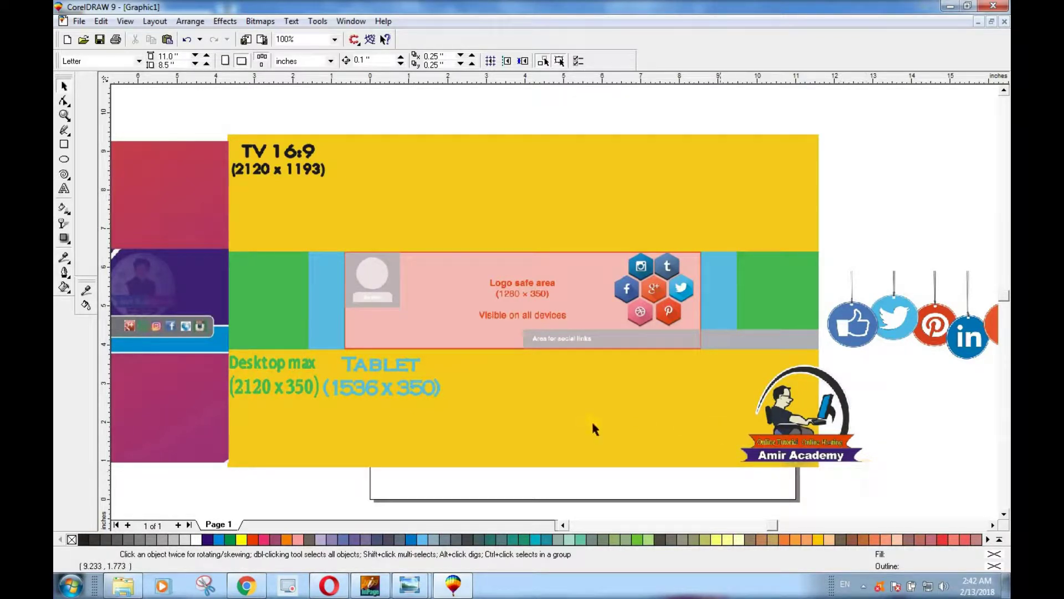
pyautogui.moveTo(643, 292); pyautogui.dragTo(775, 179)
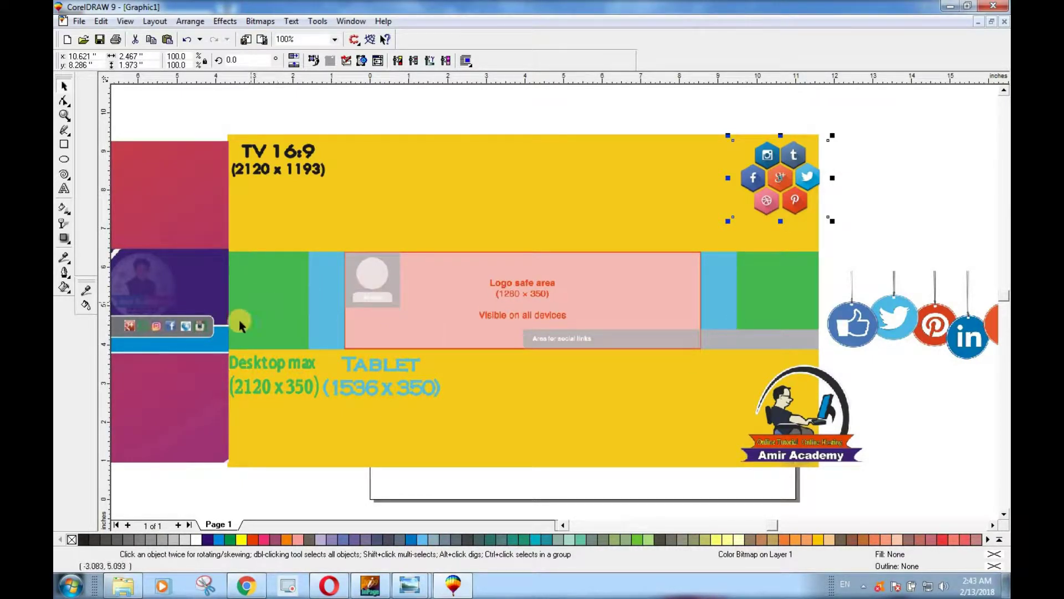
# Draw a rectangle about 15.27 × 2.55 inches over the desktop band and add a centred copy about 9.15 inches wide over the logo safe area.
pyautogui.click(64, 145)
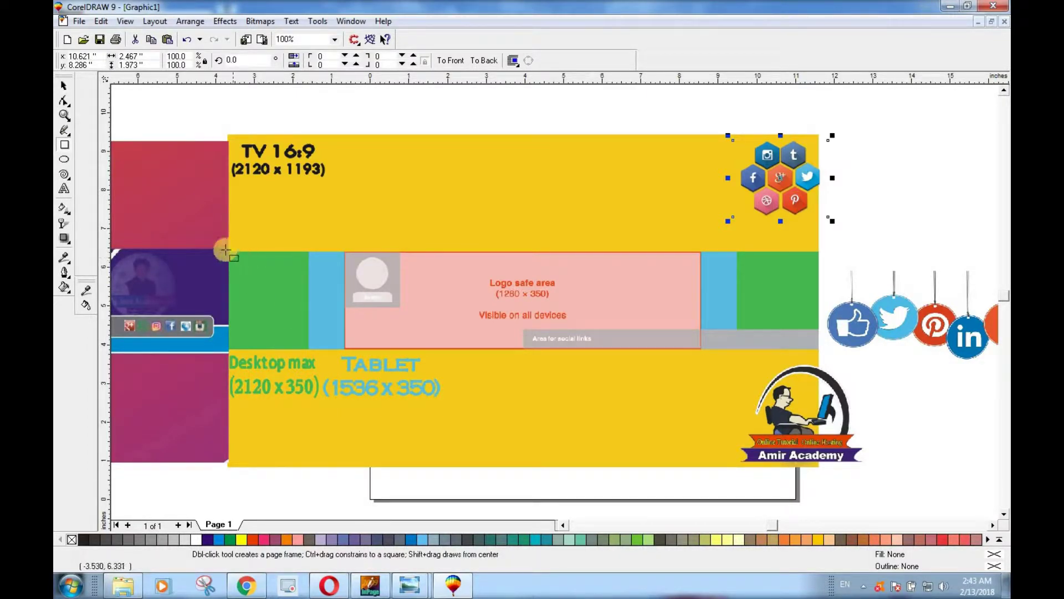
pyautogui.moveTo(228, 251); pyautogui.dragTo(820, 351)
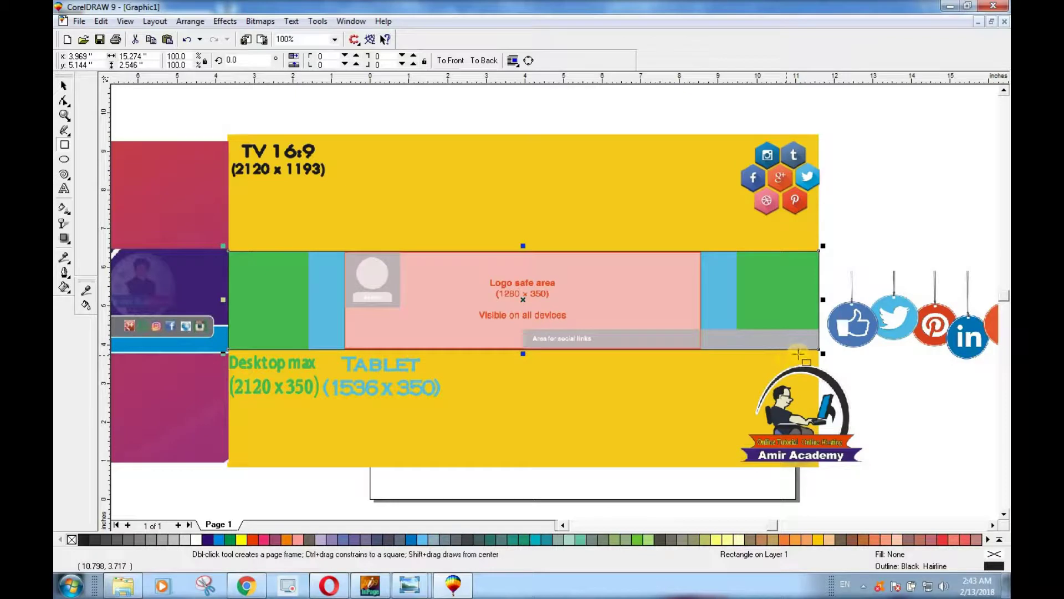
pyautogui.moveTo(825, 299); pyautogui.dragTo(706, 307)
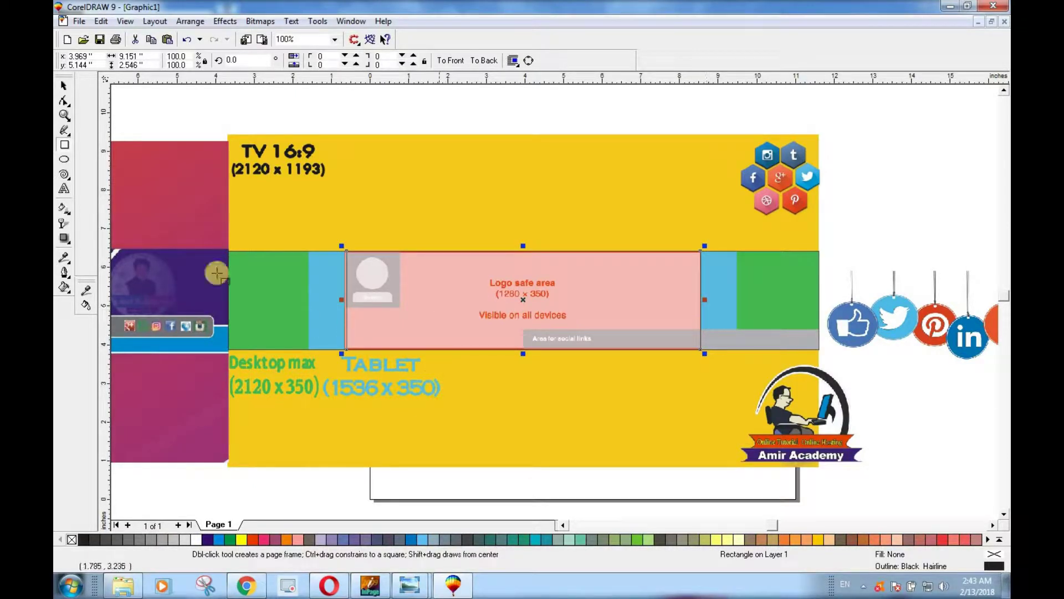
# Fill the wide band rectangle with 20% Black and the narrower centre rectangle with Cyan.
pyautogui.click(65, 89)
pyautogui.click(282, 305)
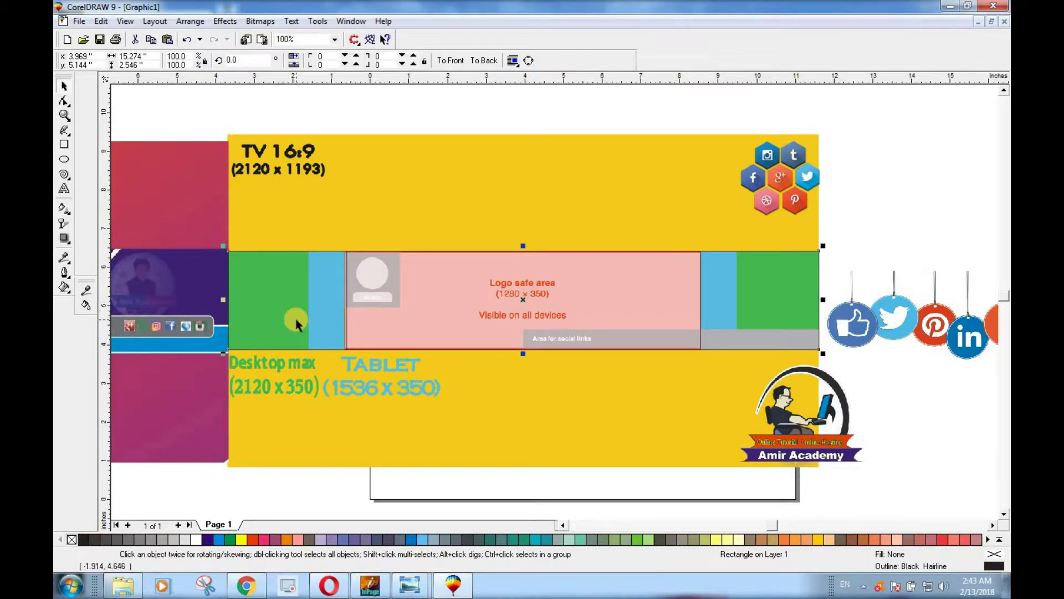
pyautogui.click(174, 540)
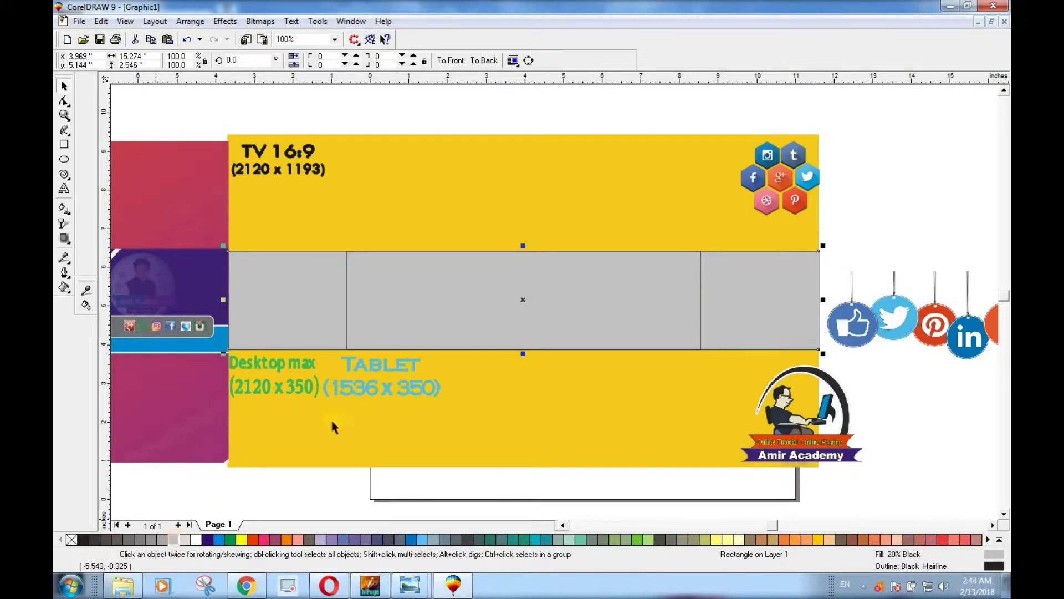
pyautogui.click(508, 440)
pyautogui.click(510, 332)
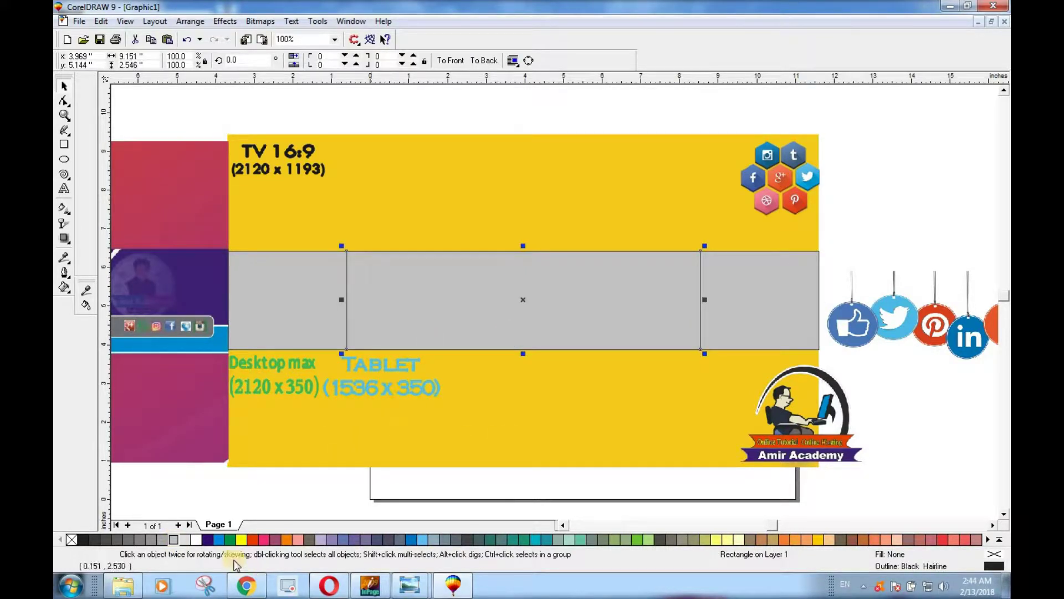
pyautogui.click(219, 540)
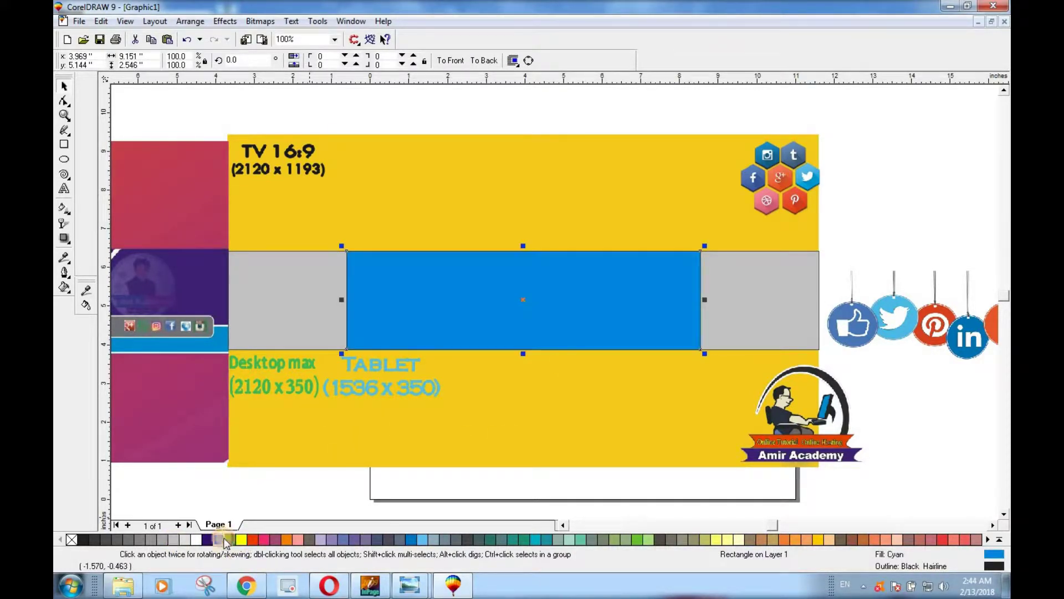
# Apply a two-colour Radial fountain fill from cyan to white to the centre rectangle, shifting the blend's mid-point slightly.
pyautogui.press('F11')
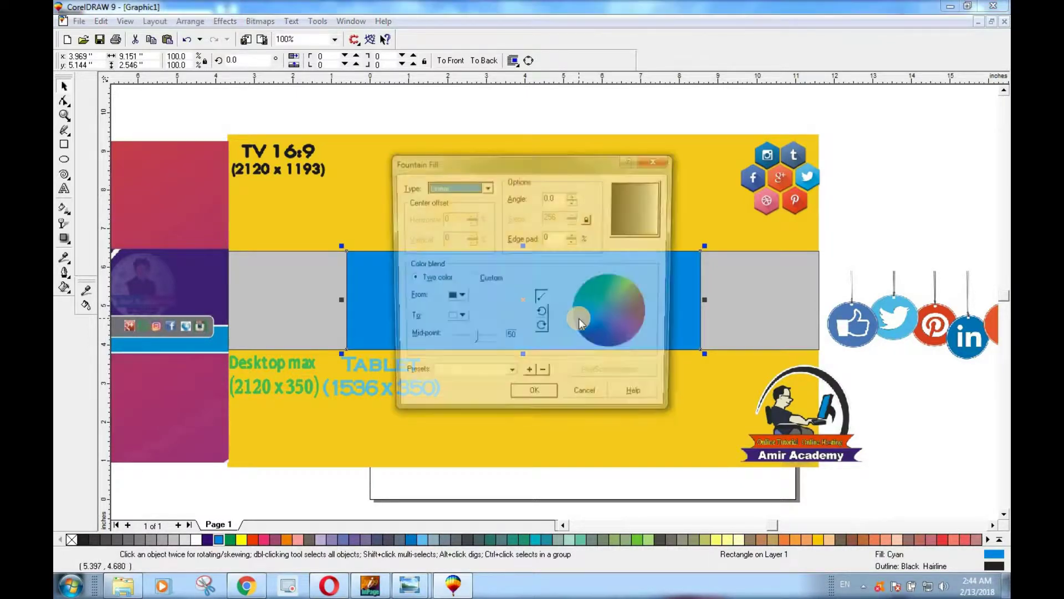
pyautogui.click(458, 299)
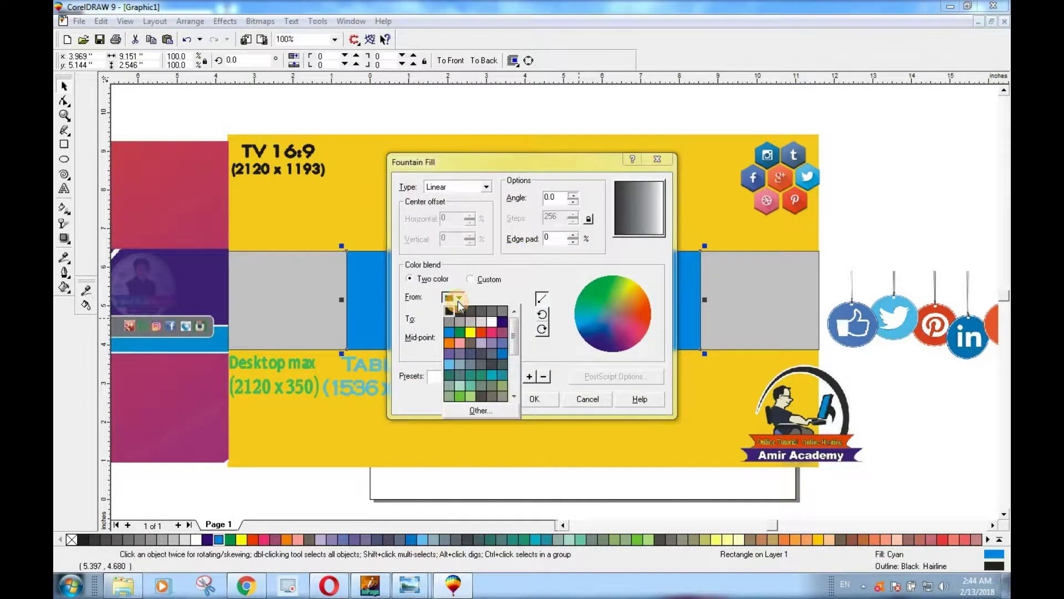
pyautogui.click(449, 332)
pyautogui.click(473, 187)
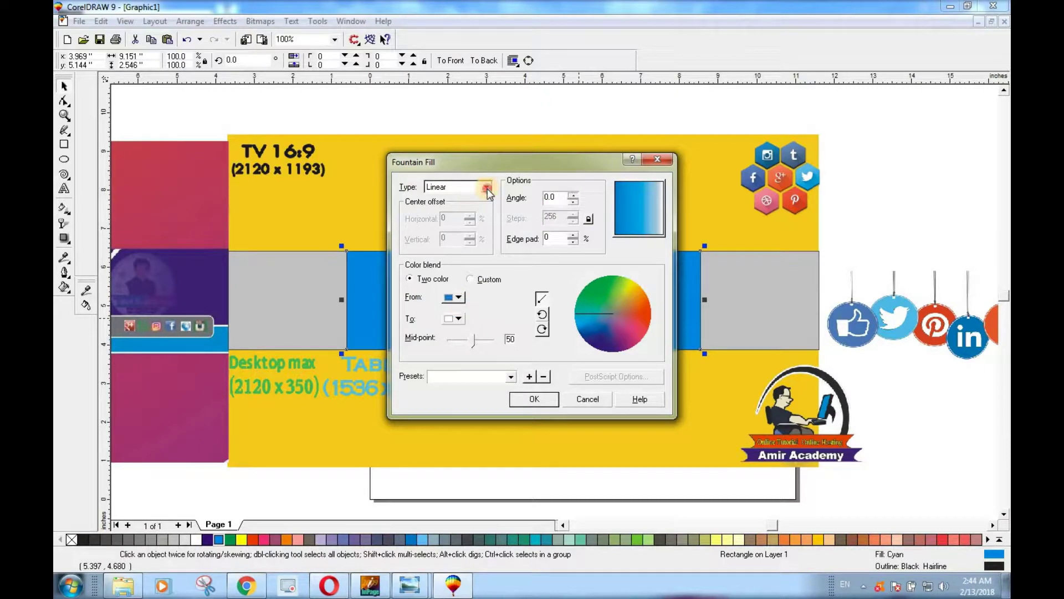
pyautogui.click(444, 207)
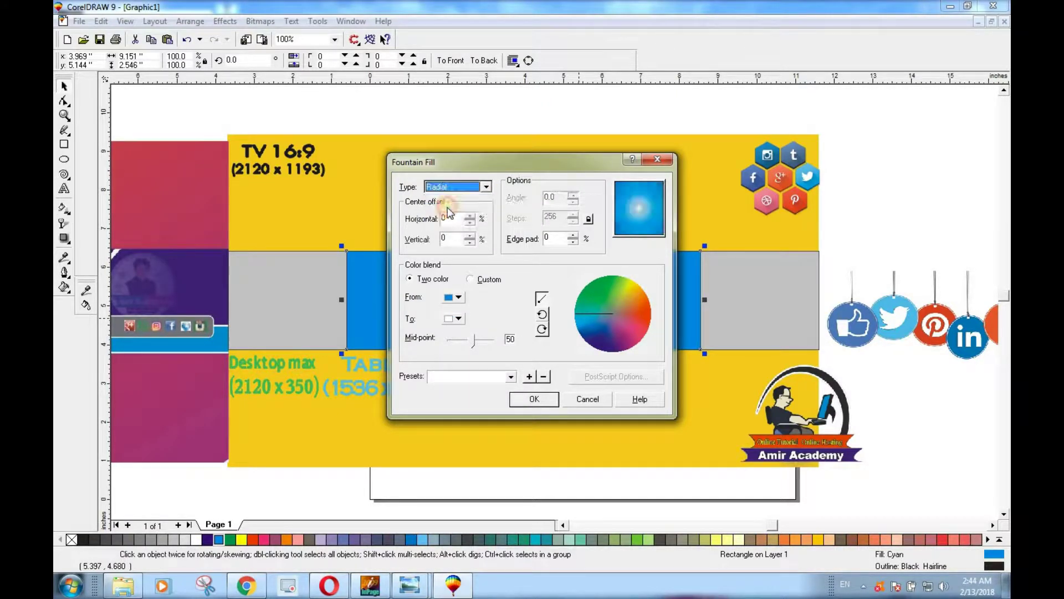
pyautogui.moveTo(471, 337); pyautogui.dragTo(465, 338)
pyautogui.click(510, 397)
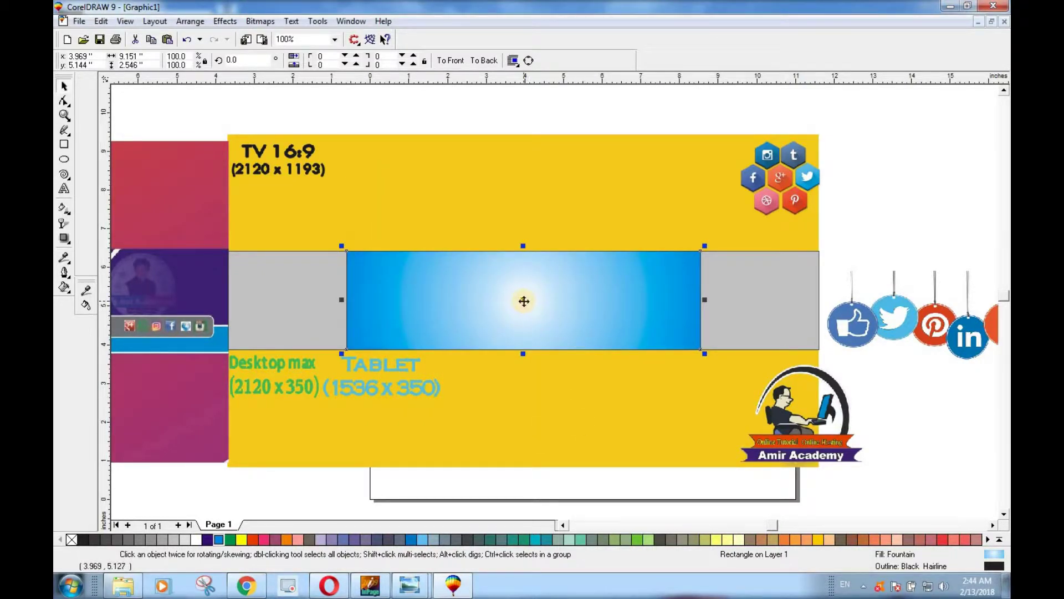
pyautogui.moveTo(524, 301); pyautogui.dragTo(529, 300)
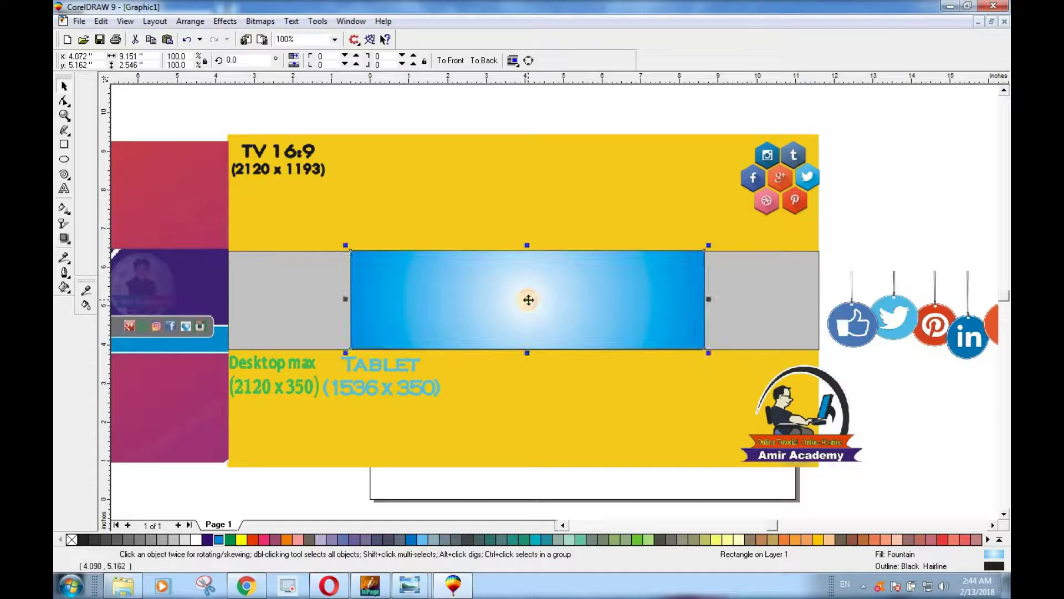
pyautogui.hotkey('ctrl', 'z')
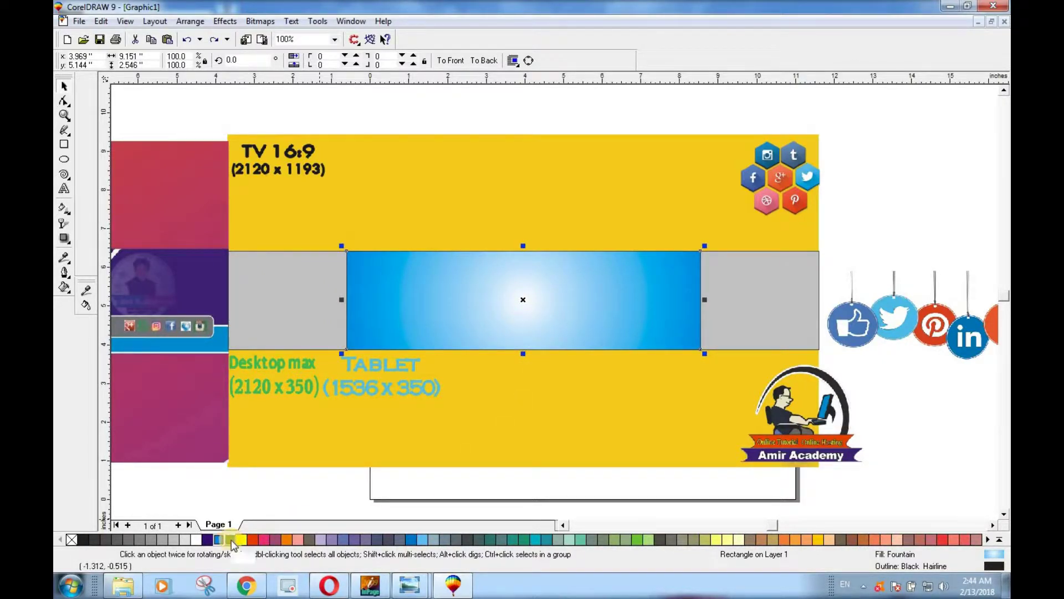
# Change the starting colour of the centre rectangle's fountain fill to dark blue-violet and leave everything deselected.
pyautogui.press('F11')
pyautogui.click(453, 297)
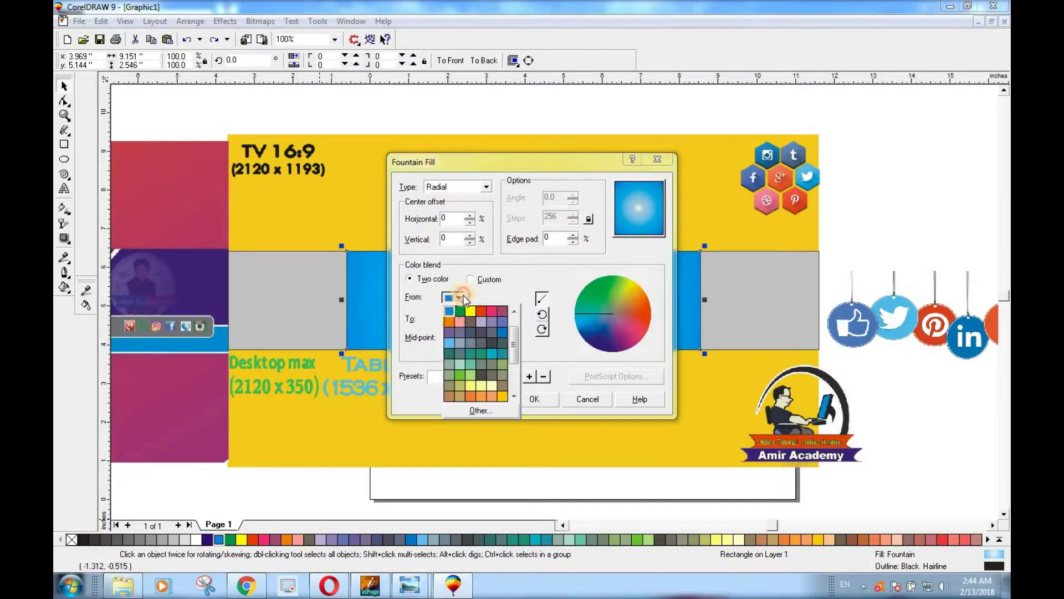
pyautogui.scroll(-2, 499, 355)
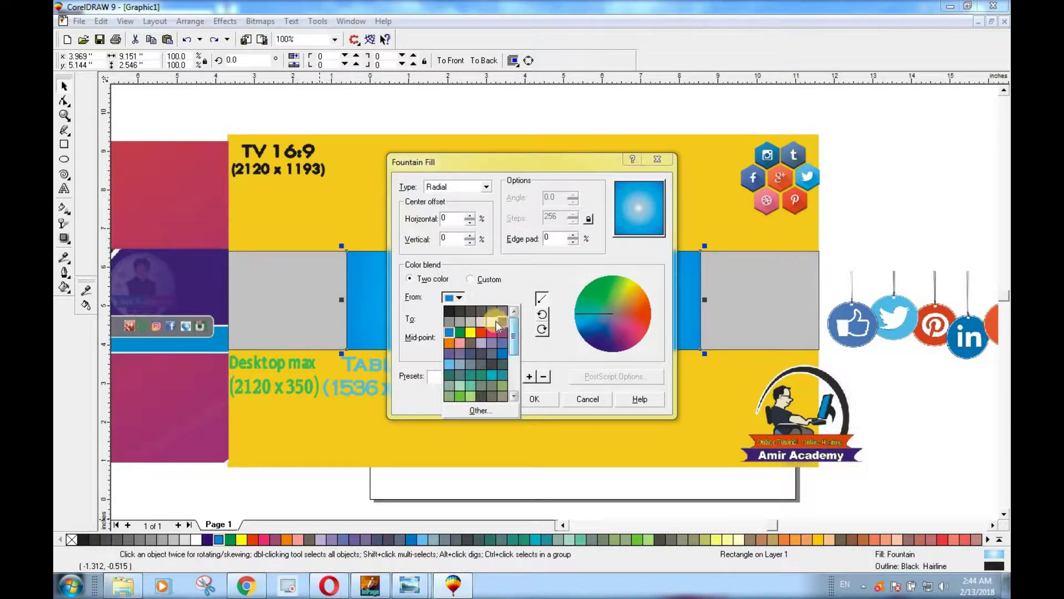
pyautogui.click(449, 332)
pyautogui.click(534, 399)
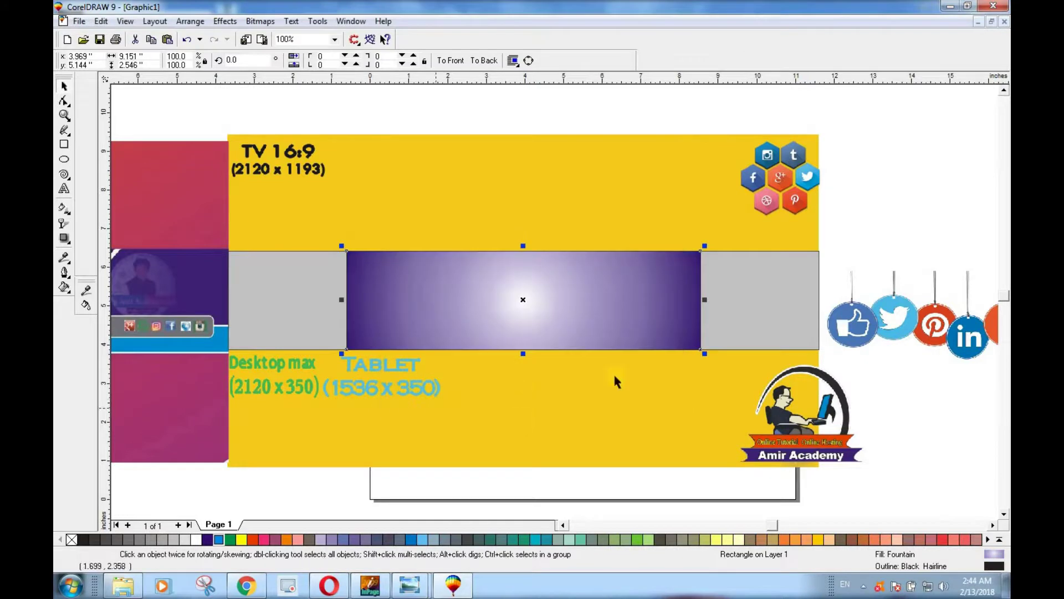
pyautogui.click(465, 407)
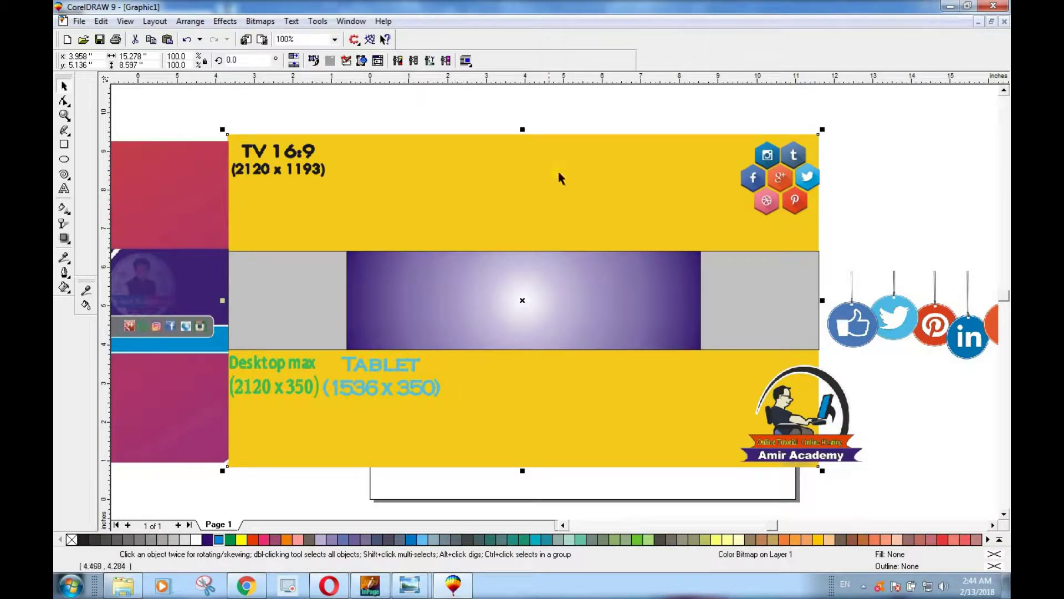
pyautogui.click(447, 329)
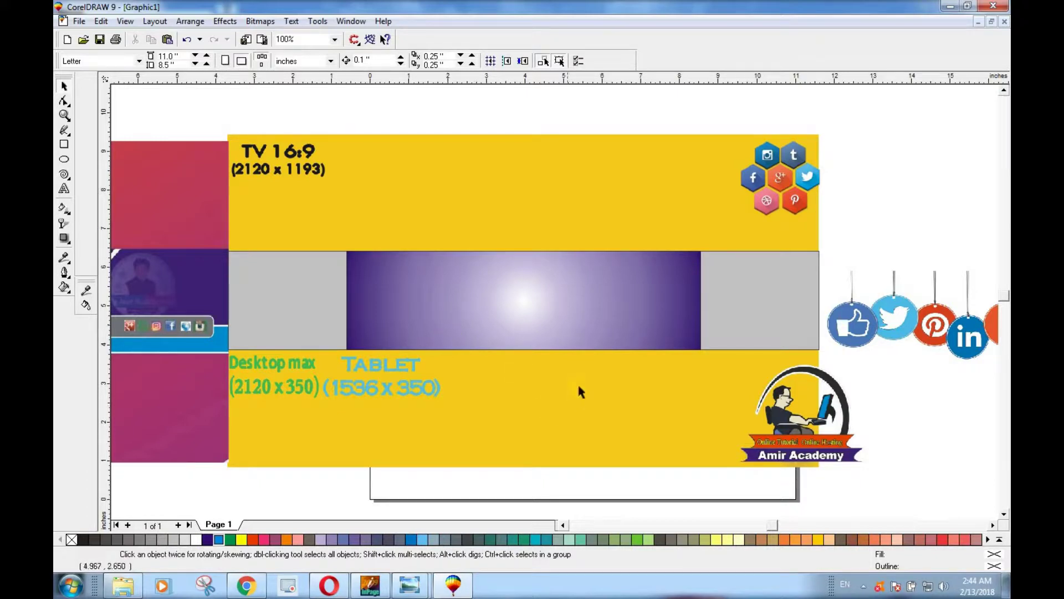
# Draw a rectangle about 15.23 × 8.6 inches over the whole yellow template, behind the band rectangles, and fill it with Red.
pyautogui.scroll(-1, 529, 358)
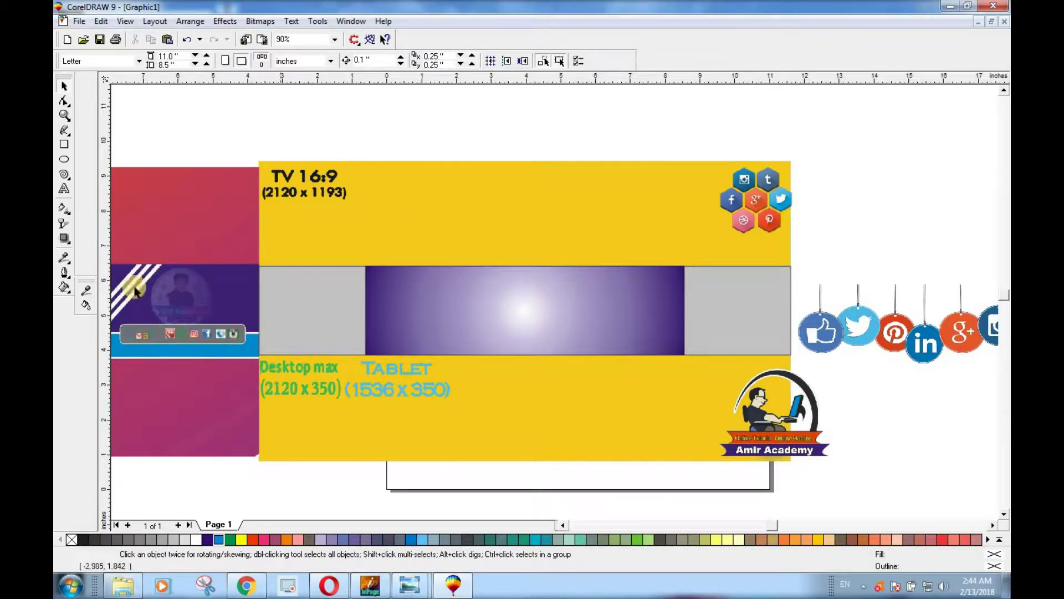
pyautogui.click(65, 145)
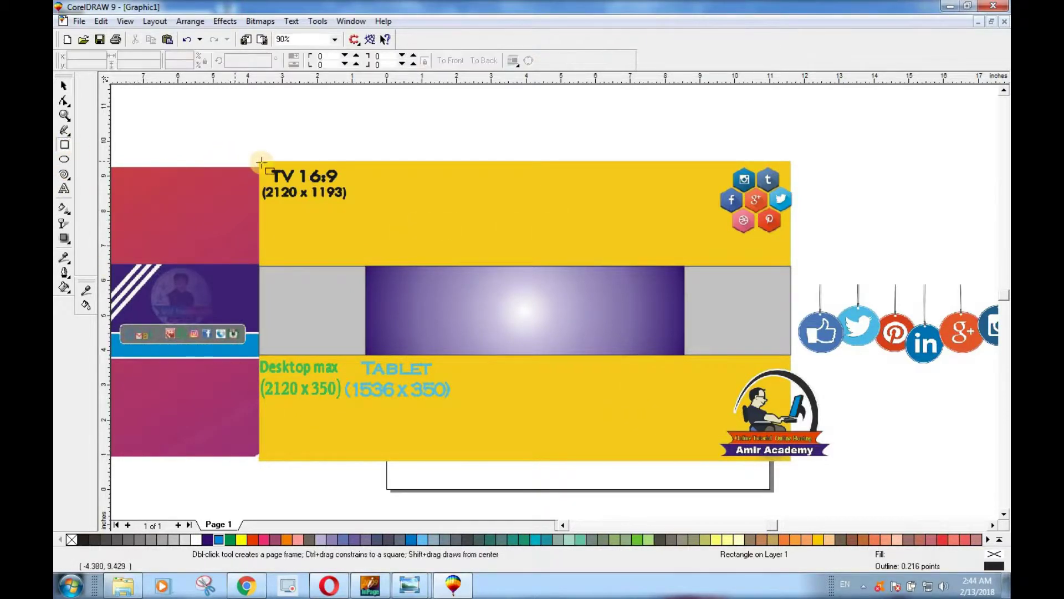
pyautogui.moveTo(261, 161); pyautogui.dragTo(792, 461)
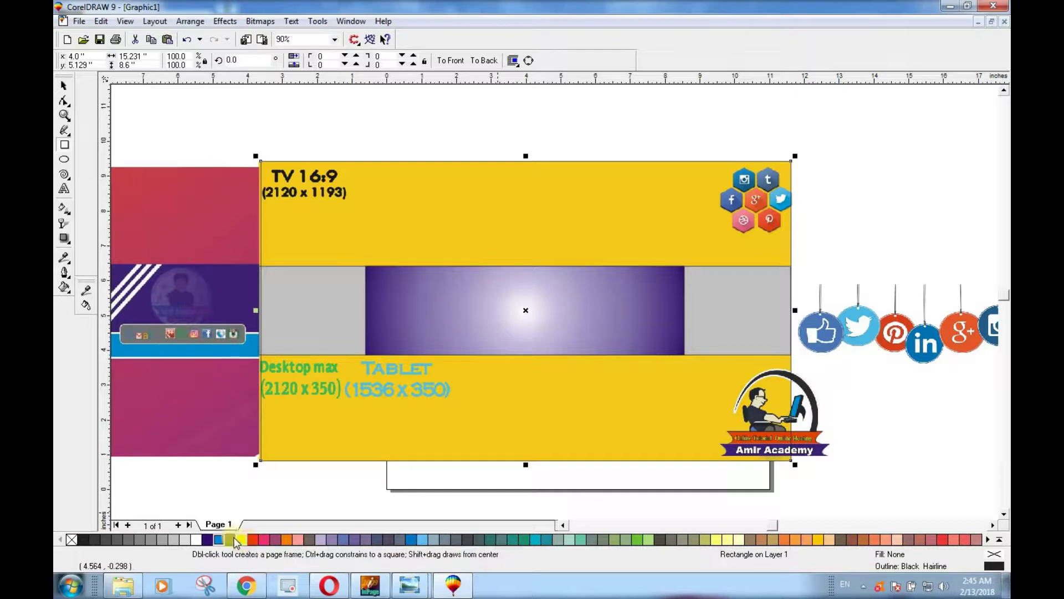
pyautogui.click(252, 540)
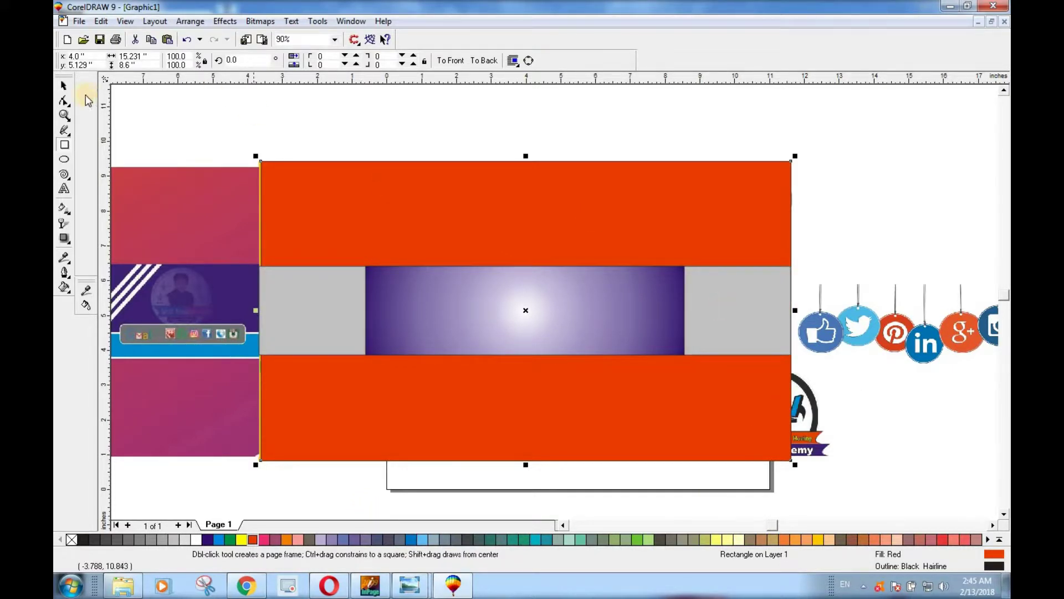
pyautogui.click(65, 87)
pyautogui.click(236, 102)
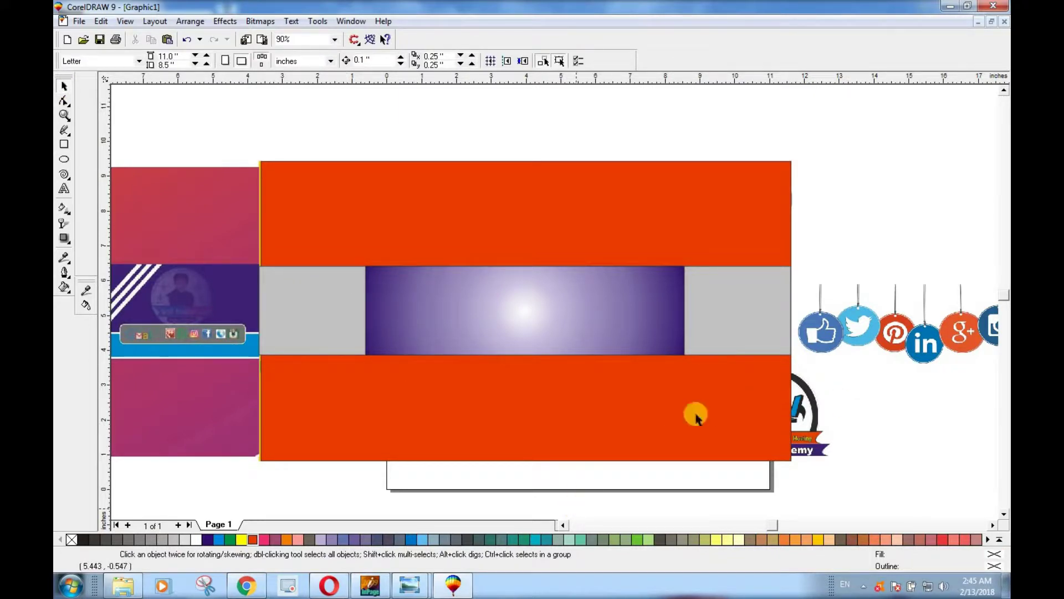
# Place the Amir Academy logo in front at the gradient rectangle's upper-left corner, scaled to about 2.03 × 1.69 inches.
pyautogui.moveTo(808, 442); pyautogui.dragTo(448, 328)
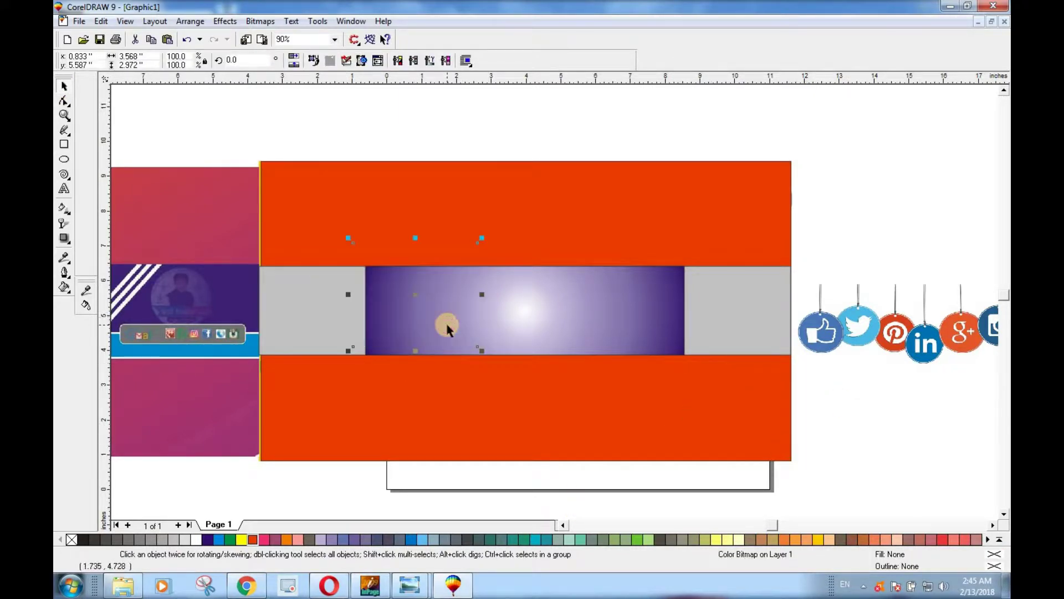
pyautogui.hotkey('shift', 'pageup')
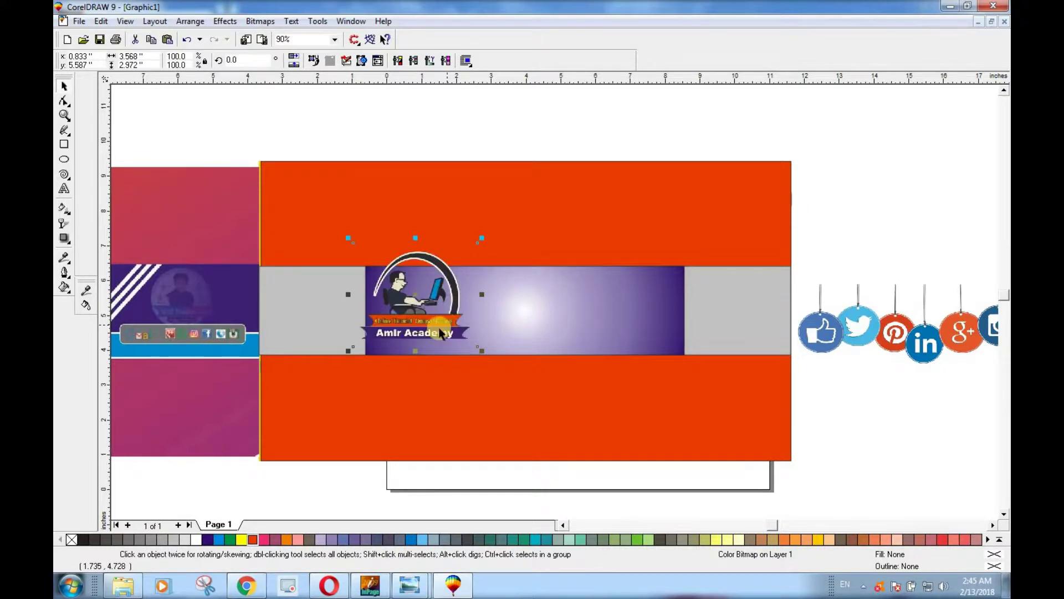
pyautogui.moveTo(481, 350); pyautogui.dragTo(395, 298)
pyautogui.moveTo(439, 330); pyautogui.dragTo(439, 329)
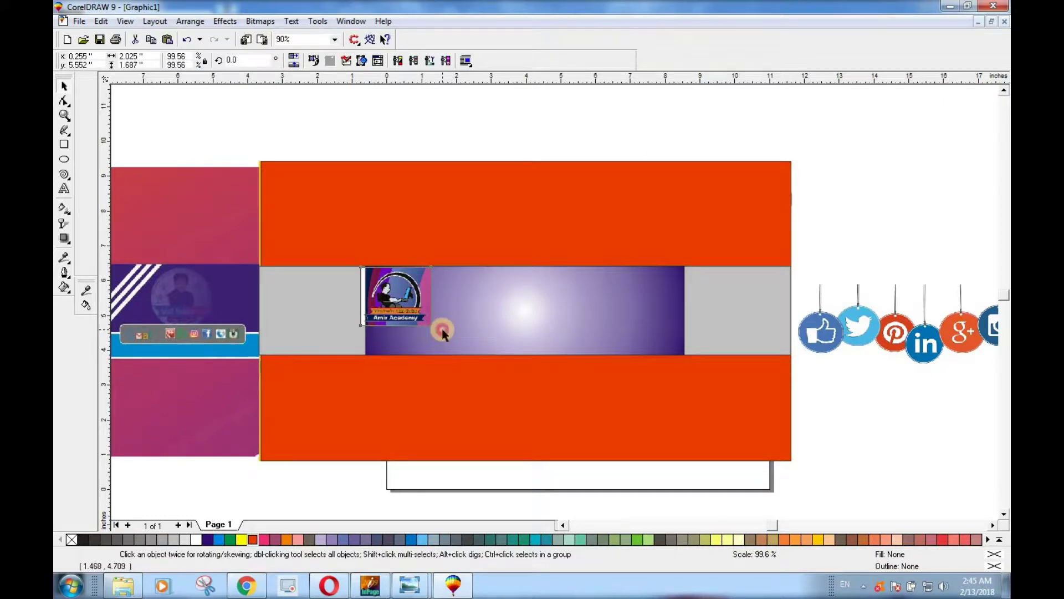
pyautogui.scroll(3, 383, 316)
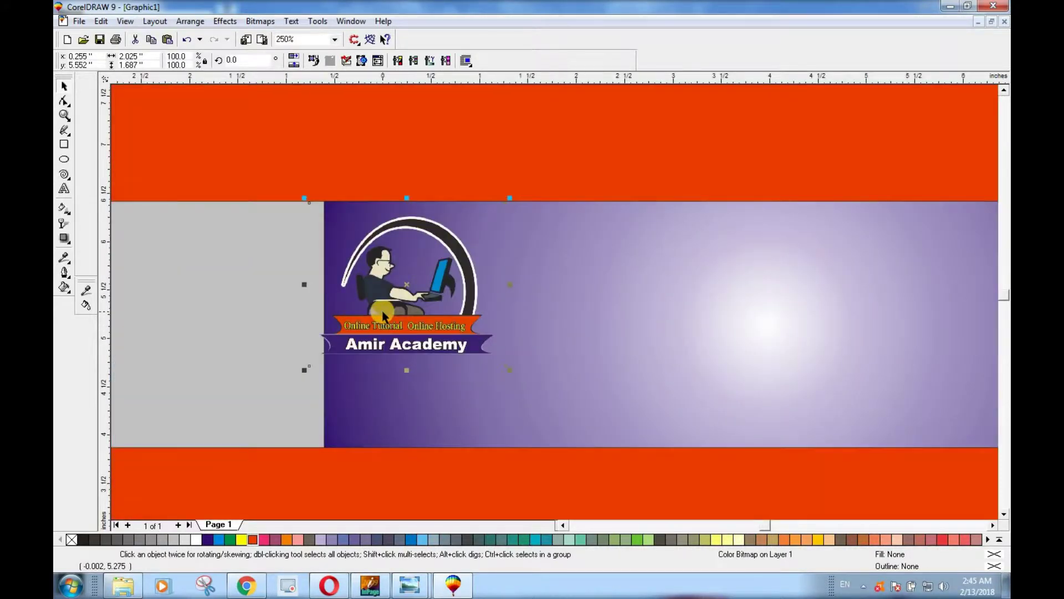
pyautogui.scroll(2, 383, 316)
pyautogui.moveTo(414, 272); pyautogui.dragTo(428, 271)
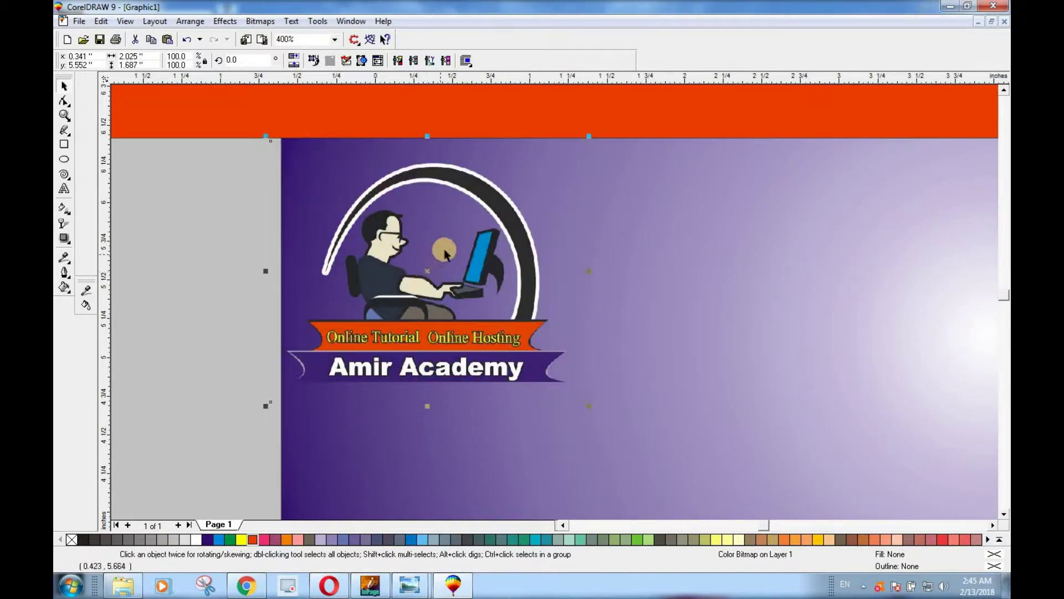
# Draw a rectangle about 1.89 × 1.59 inches around the logo in the gradient rectangle's upper-left corner.
pyautogui.scroll(-2, 442, 253)
pyautogui.click(596, 330)
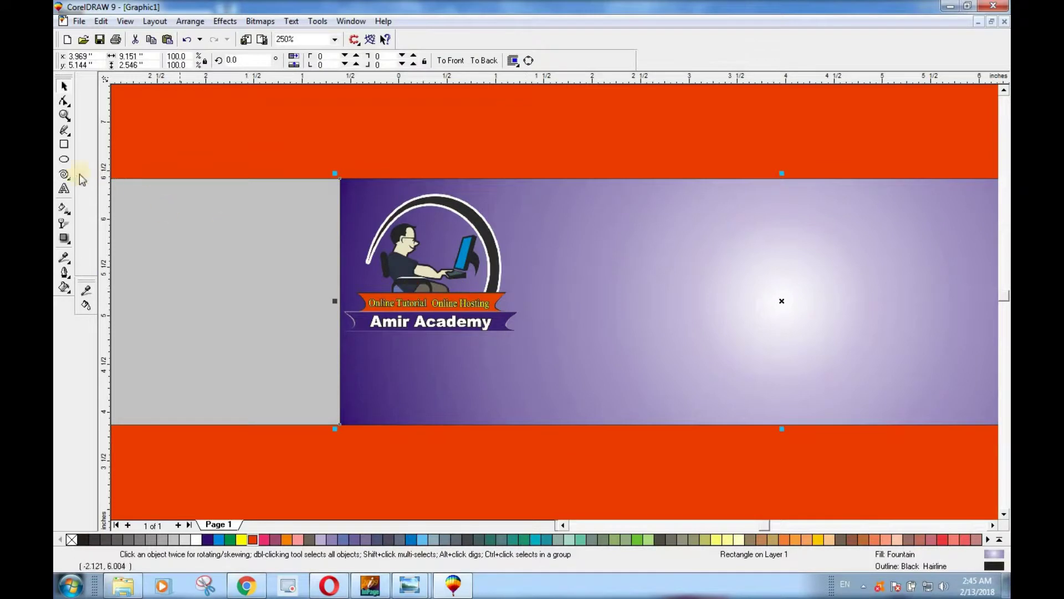
pyautogui.click(65, 145)
pyautogui.moveTo(344, 181); pyautogui.dragTo(525, 335)
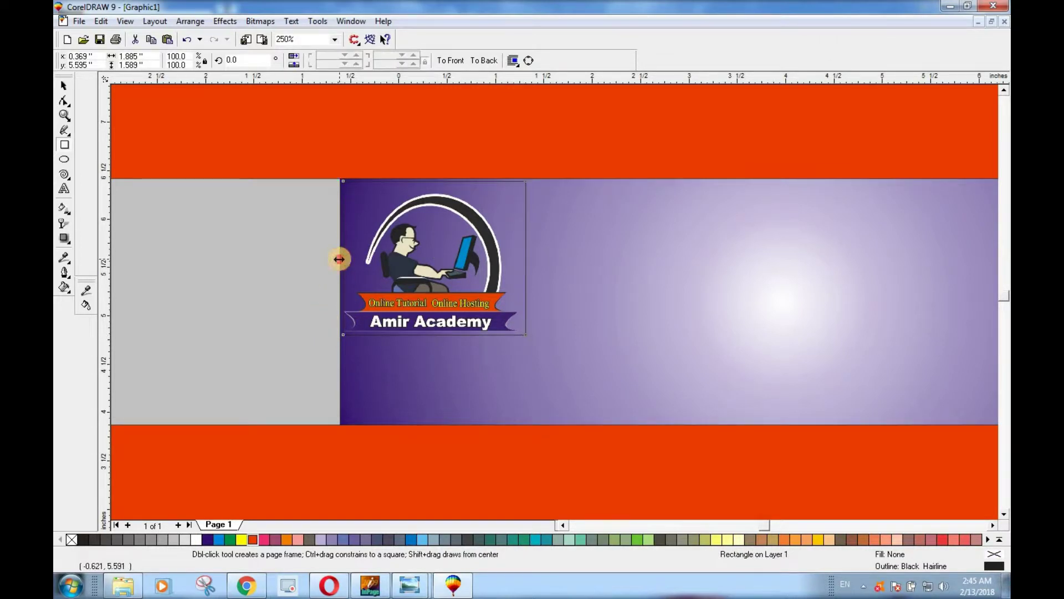
# Fill the rectangle around the logo, widened to about 1.91 inches, with 20% Black and order it behind the logo.
pyautogui.moveTo(337, 259); pyautogui.dragTo(336, 258)
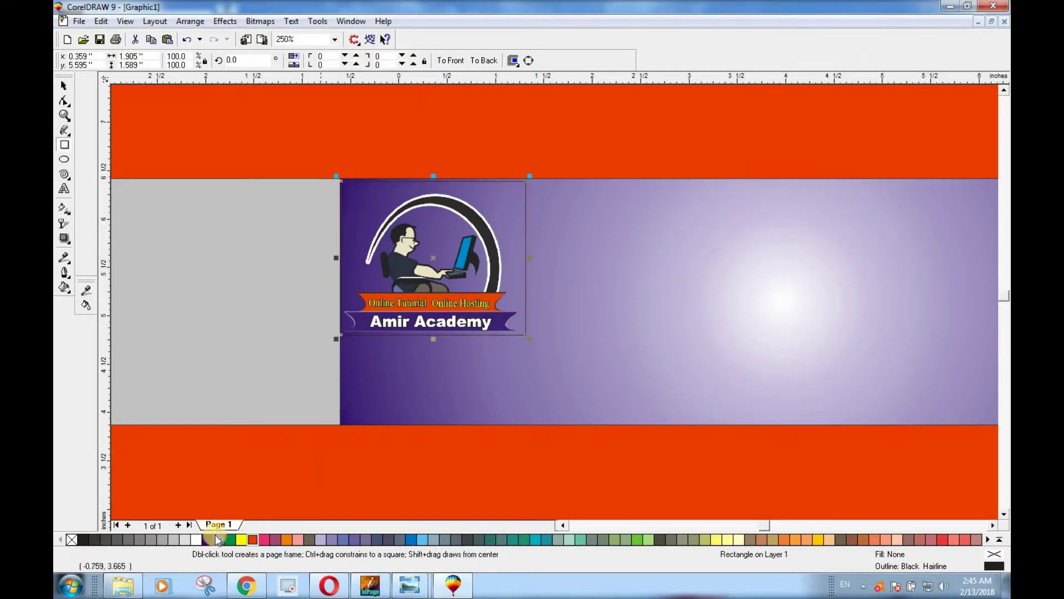
pyautogui.click(175, 538)
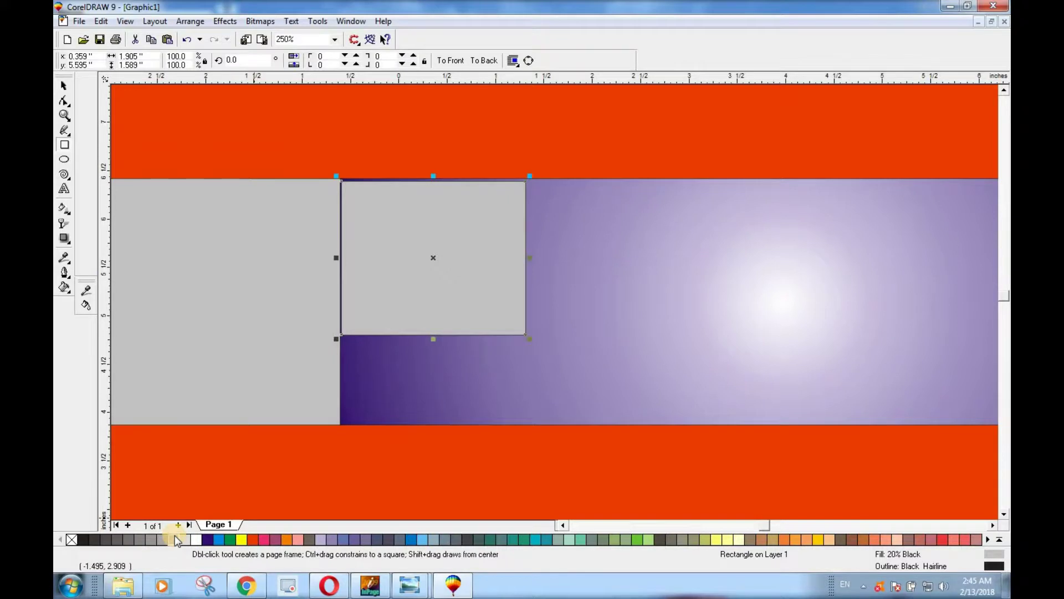
pyautogui.hotkey('ctrl', 'pagedown')
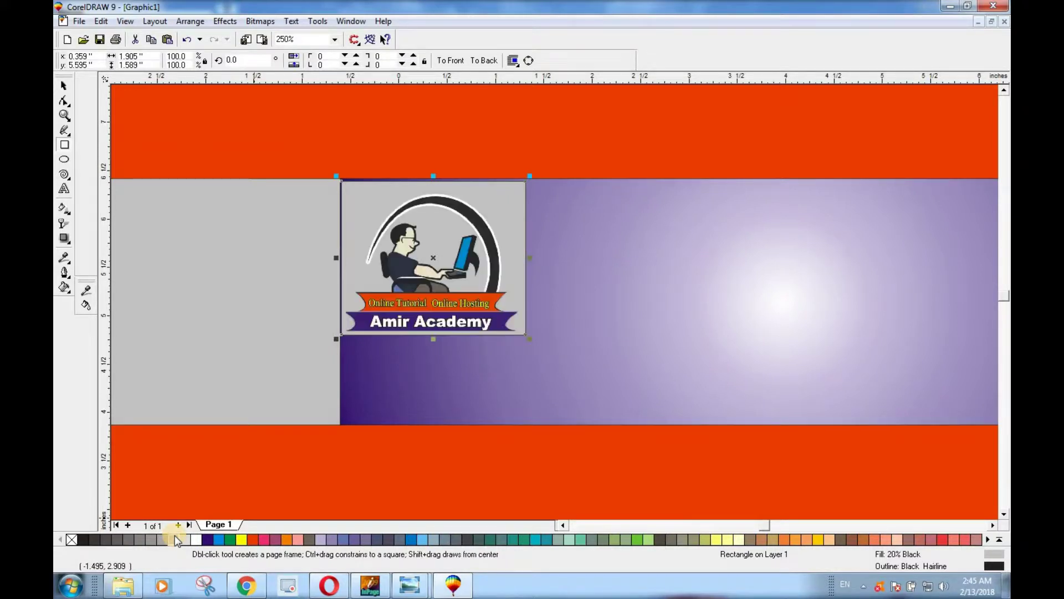
# Try Yellow, Powder Blue, Baby Blue, Electric Blue, Ice Blue, Sea Green and Chalk as fills for the rectangle behind the logo.
pyautogui.click(242, 538)
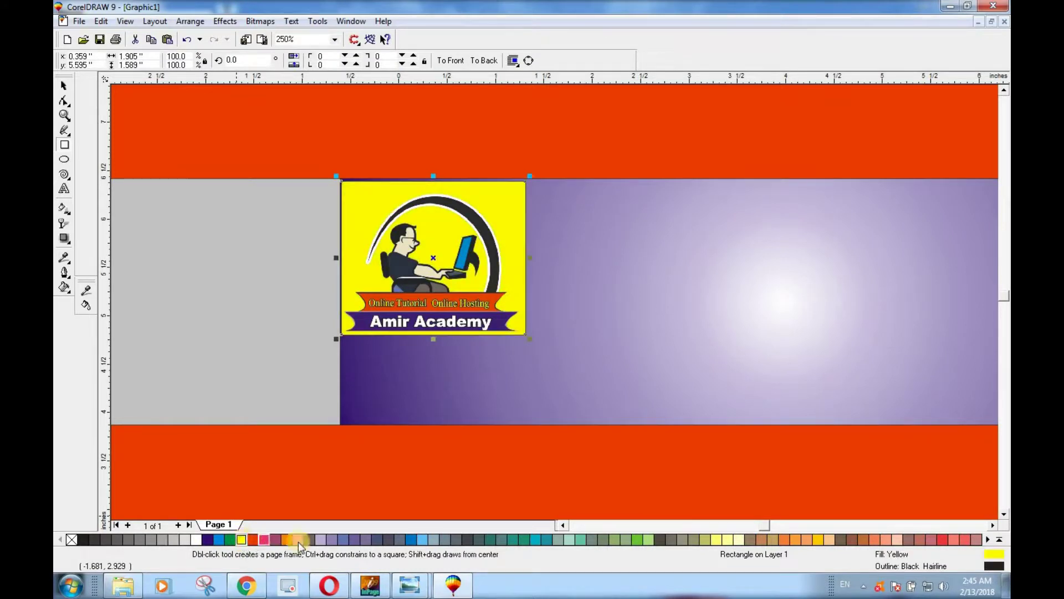
pyautogui.click(325, 541)
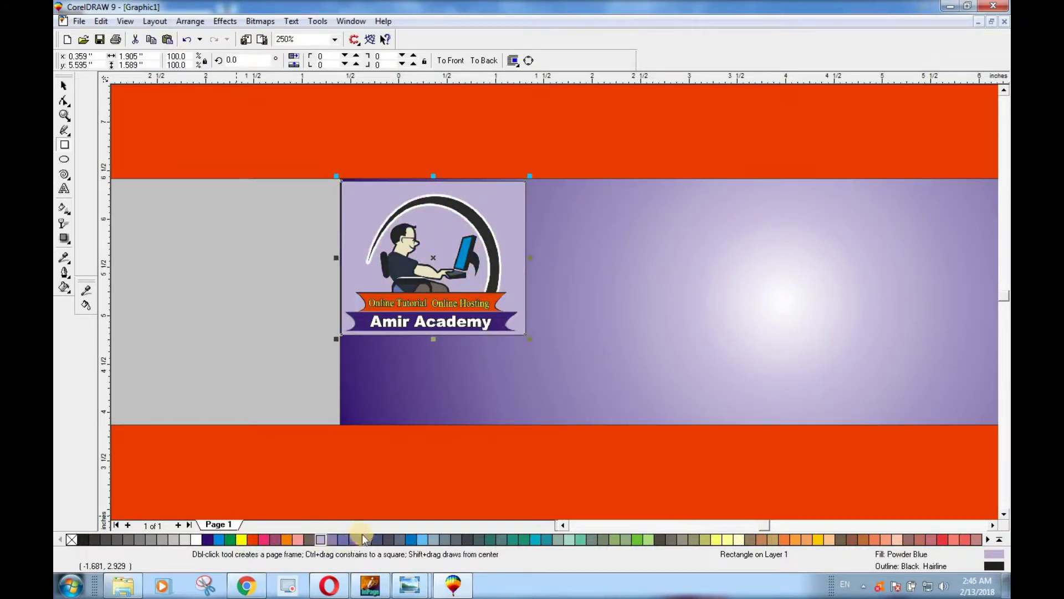
pyautogui.click(346, 539)
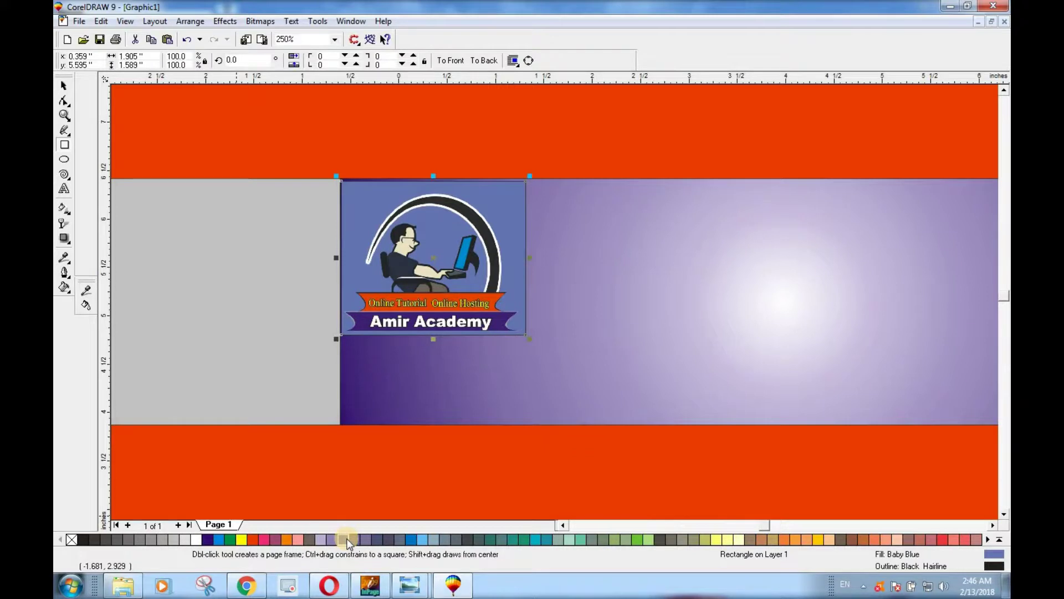
pyautogui.click(361, 540)
pyautogui.click(366, 539)
pyautogui.click(356, 540)
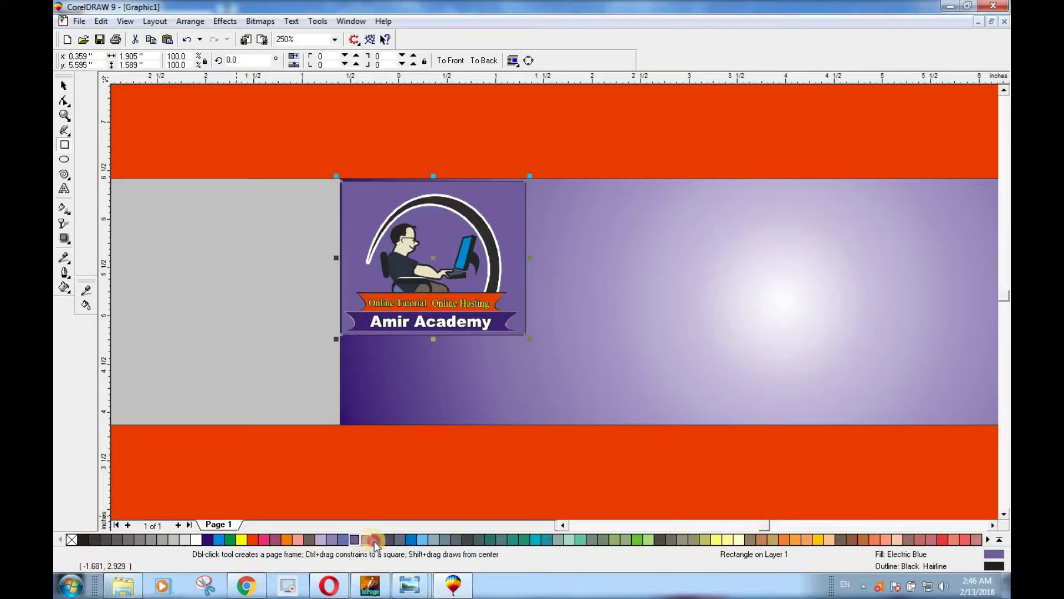
pyautogui.click(374, 541)
pyautogui.click(416, 539)
pyautogui.click(421, 539)
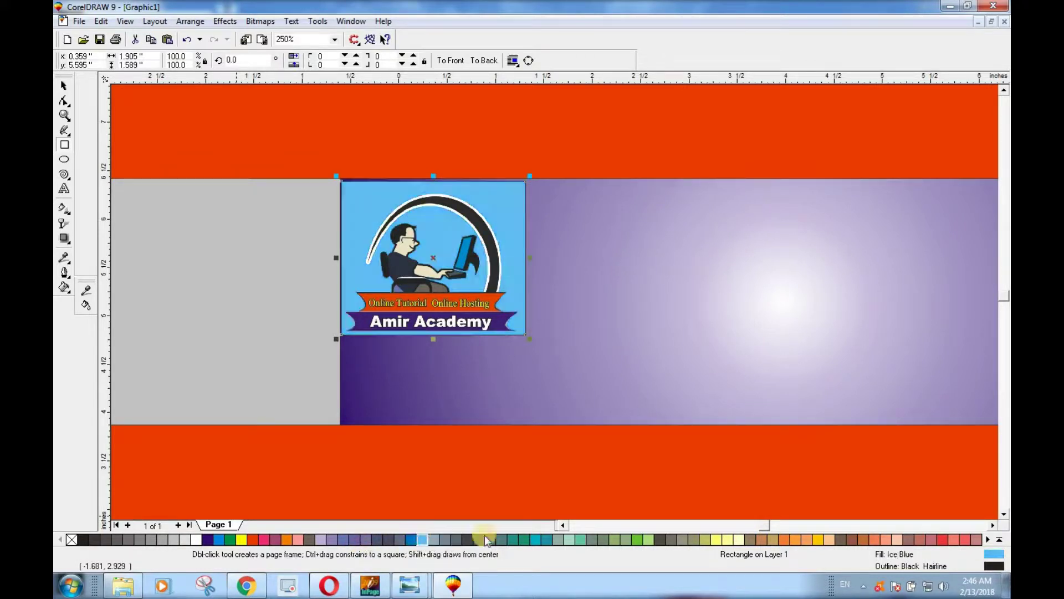
pyautogui.click(544, 539)
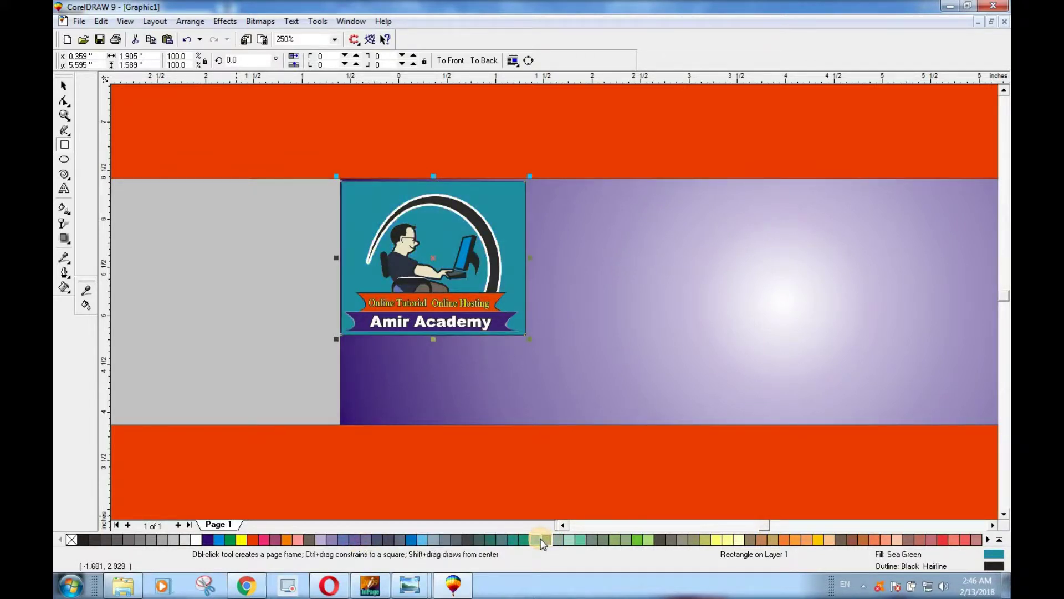
pyautogui.click(724, 541)
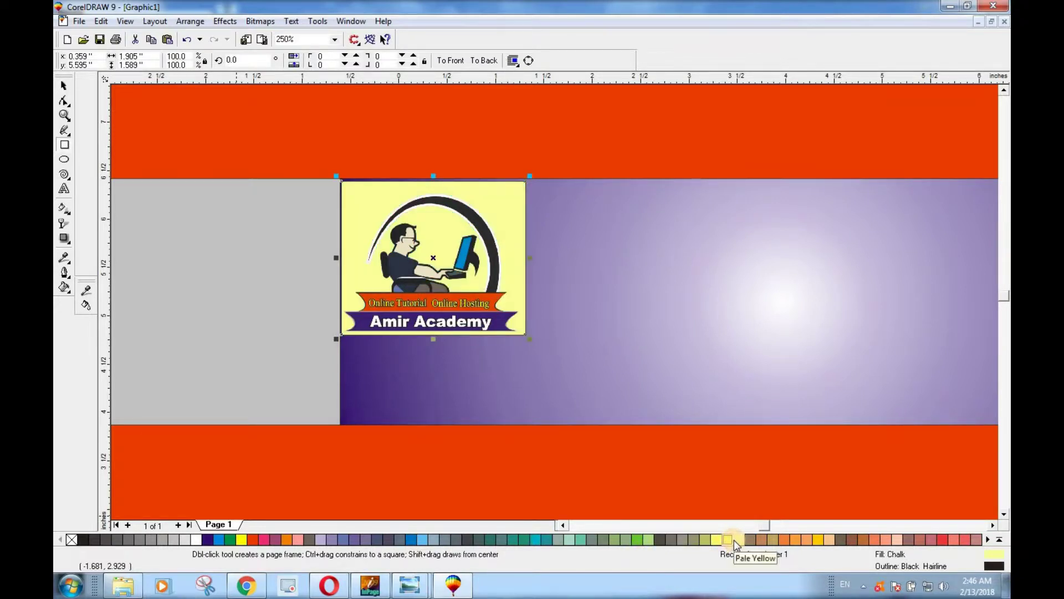
# Fill the rectangle behind the logo with Hot Pink and remove its outline.
pyautogui.click(970, 538)
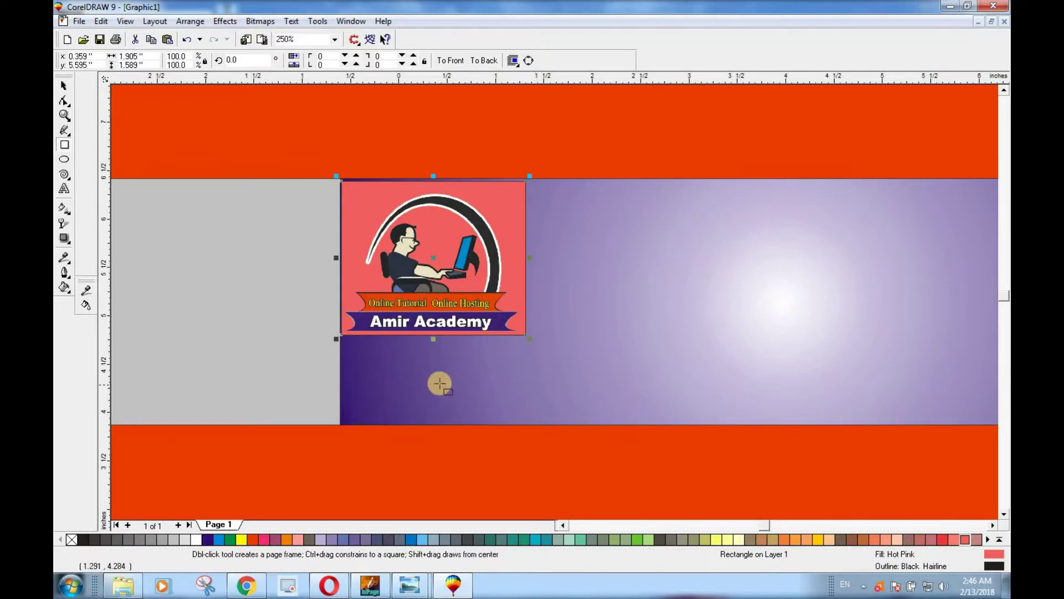
pyautogui.scroll(-3, 439, 383)
pyautogui.rightClick(72, 540)
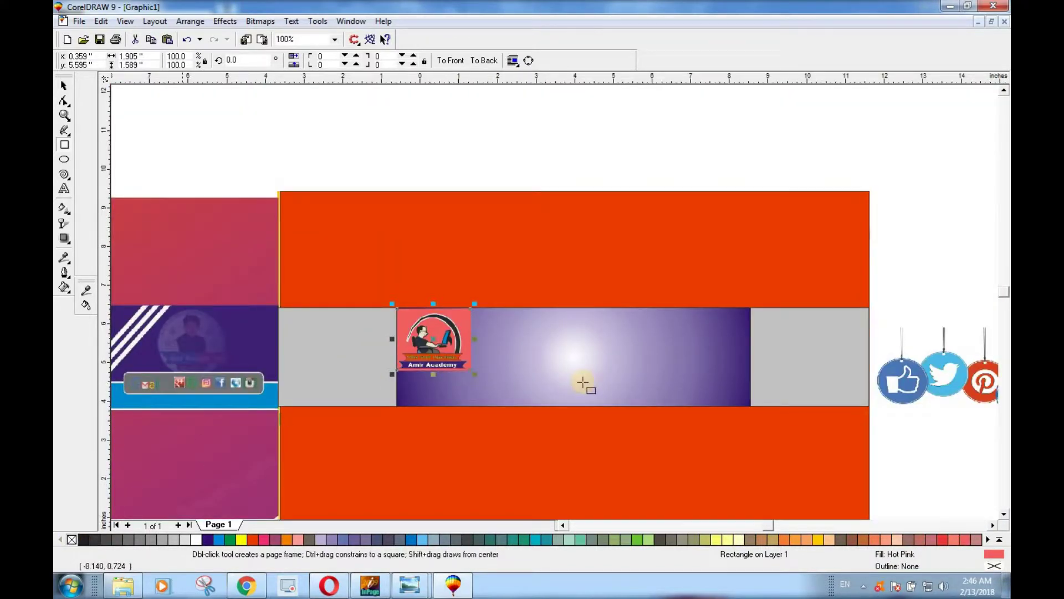
pyautogui.click(72, 93)
pyautogui.scroll(-1, 435, 368)
pyautogui.click(488, 466)
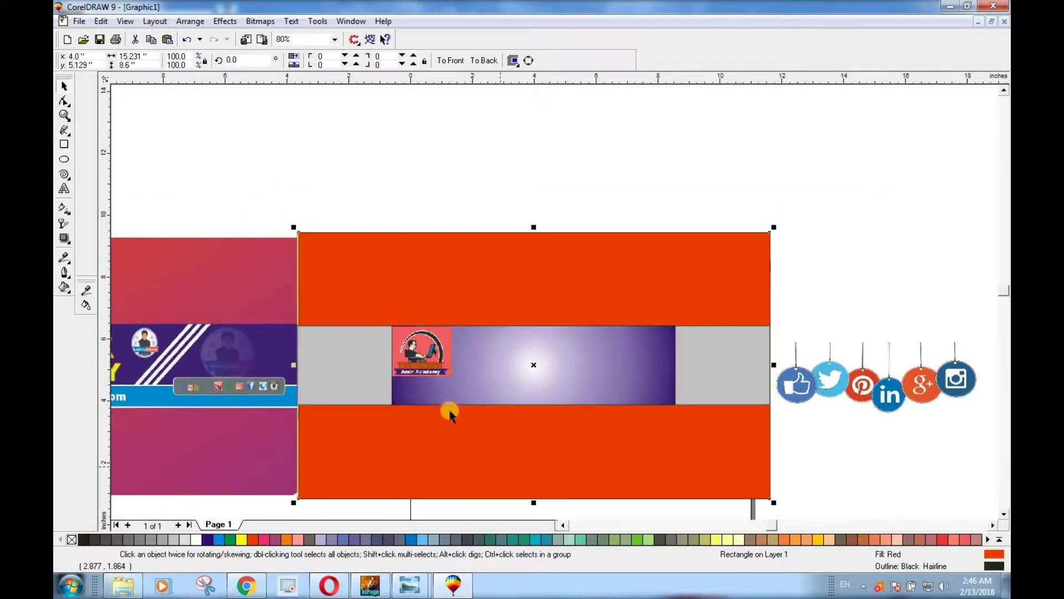
pyautogui.click(447, 347)
pyautogui.press('Delete')
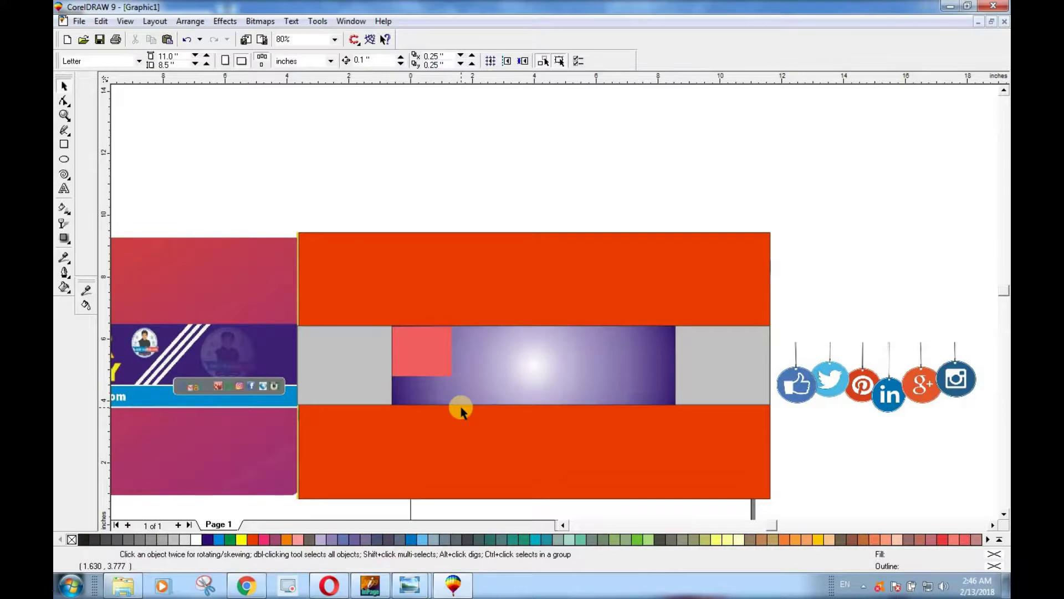
pyautogui.hotkey('ctrl', 'z')
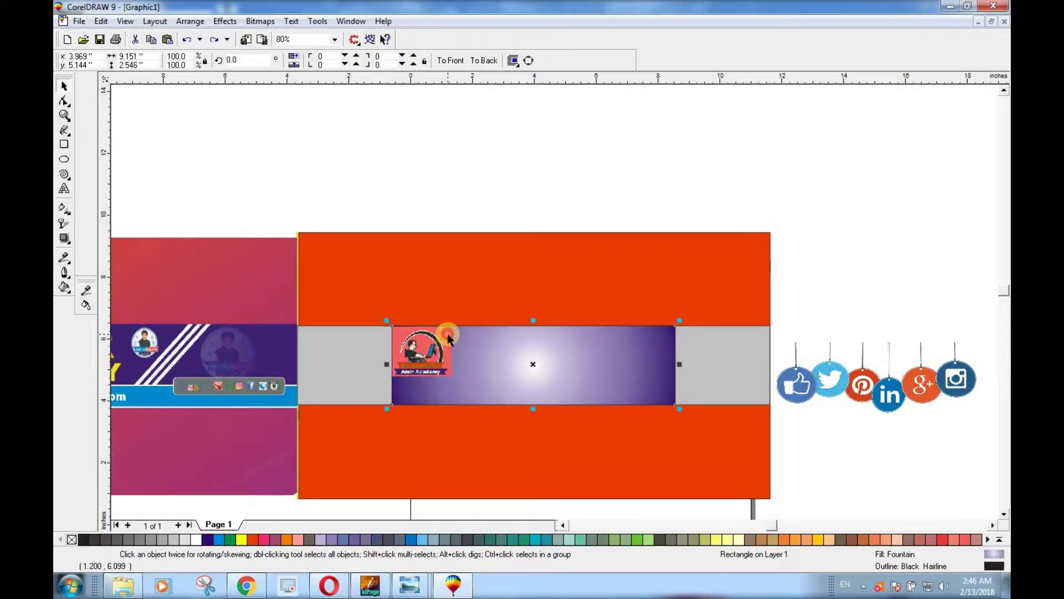
pyautogui.press('Delete')
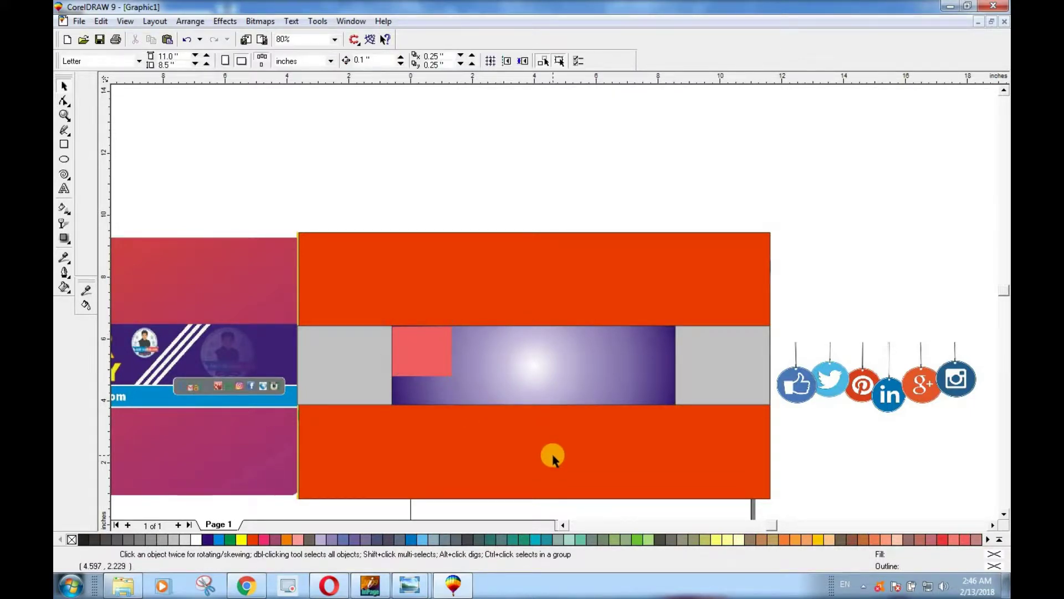
pyautogui.hotkey('ctrl', 'z')
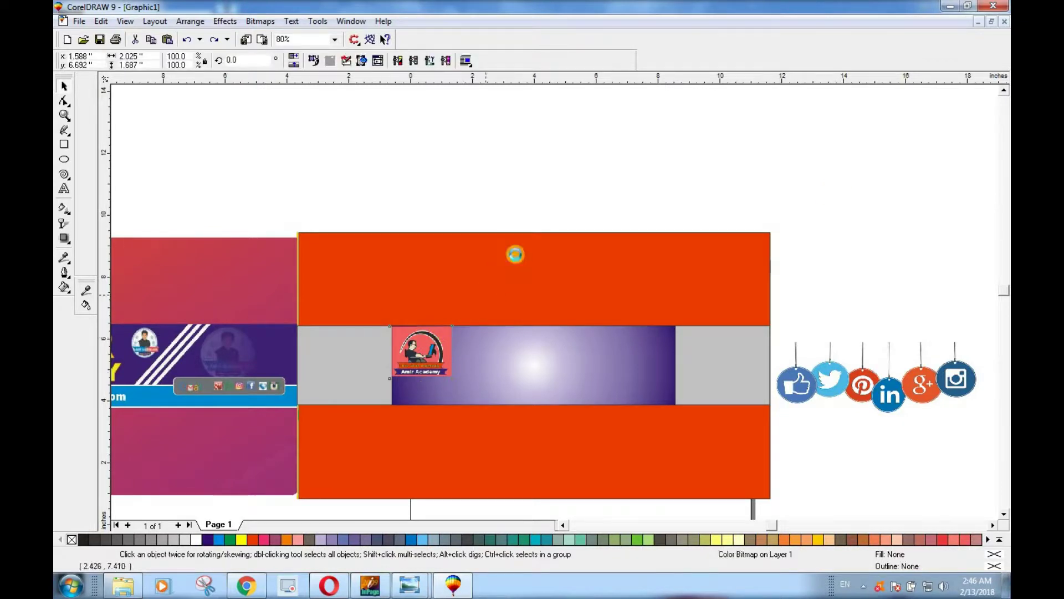
pyautogui.moveTo(515, 254); pyautogui.dragTo(517, 256)
pyautogui.hotkey('ctrl', 'z')
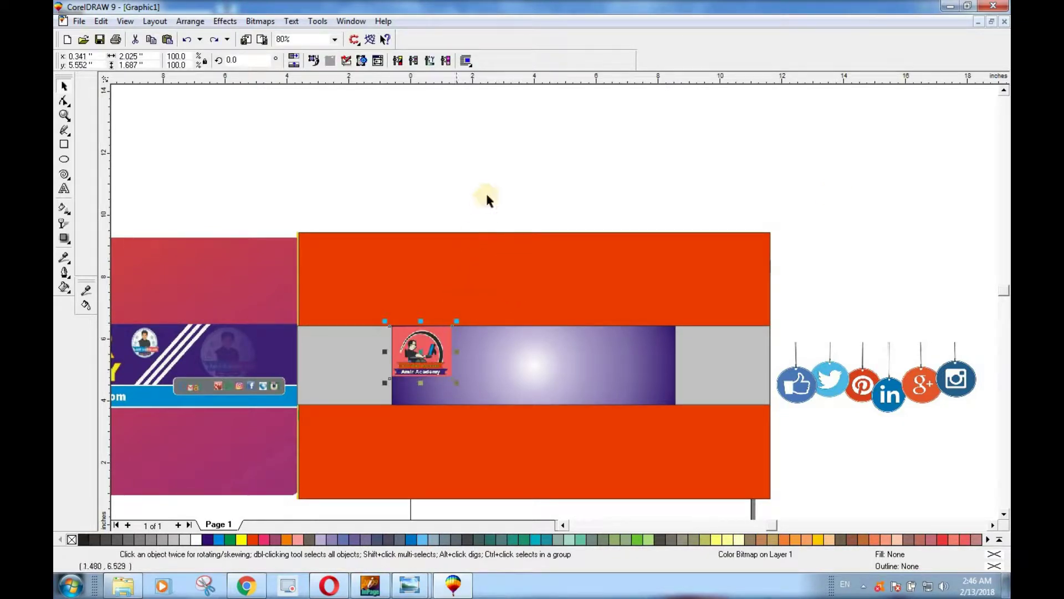
pyautogui.press('Escape')
# Move the logo aside and delete the Hot Pink rectangle that was behind it.
pyautogui.moveTo(451, 330); pyautogui.dragTo(473, 304)
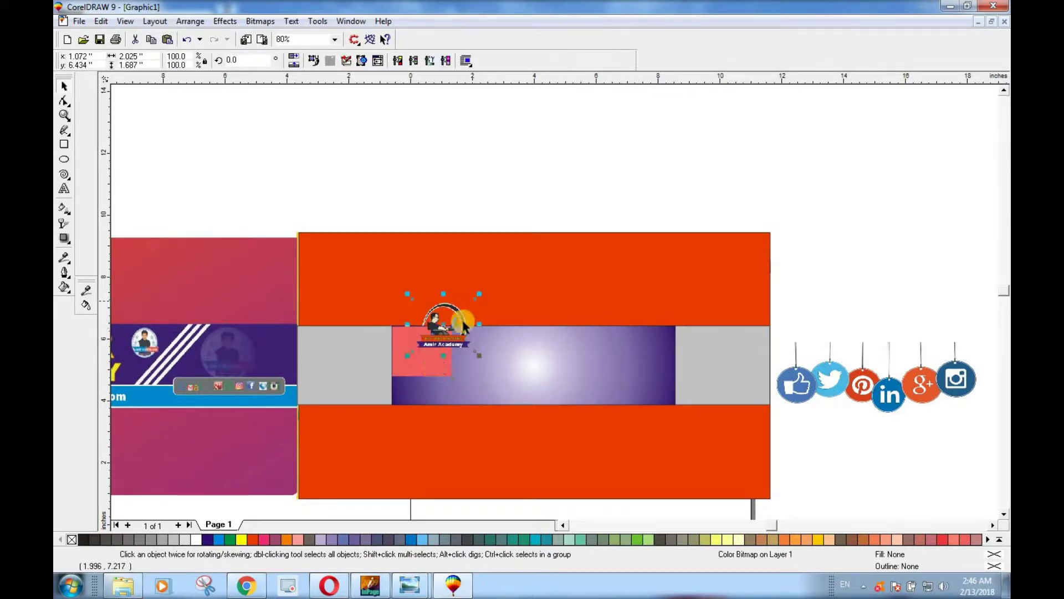
pyautogui.click(433, 377)
pyautogui.press('Delete')
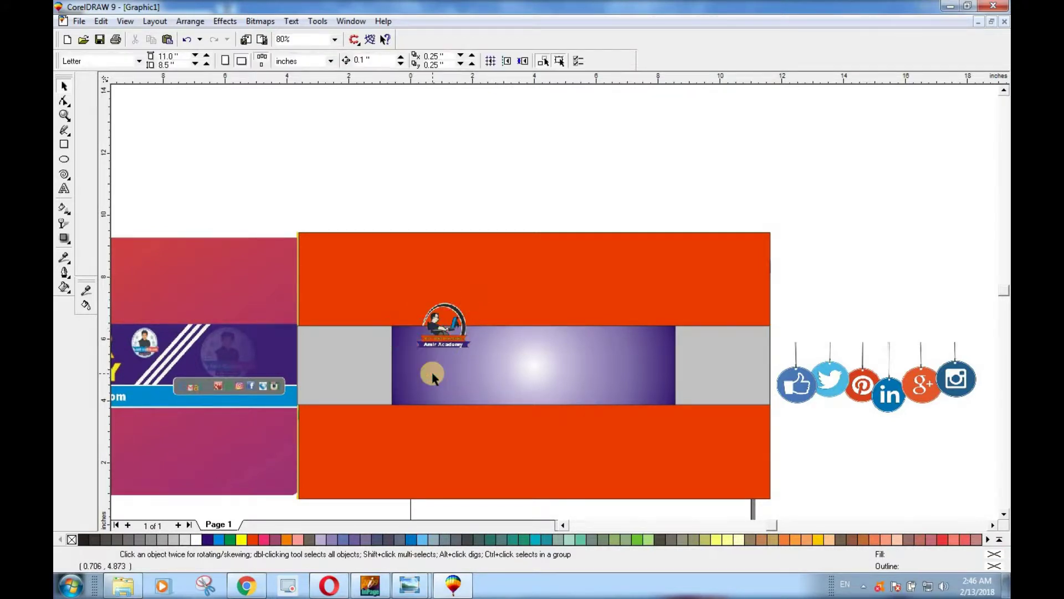
# Move the logo back into the upper-left corner of the gradient rectangle and leave it deselected.
pyautogui.moveTo(438, 346); pyautogui.dragTo(422, 367)
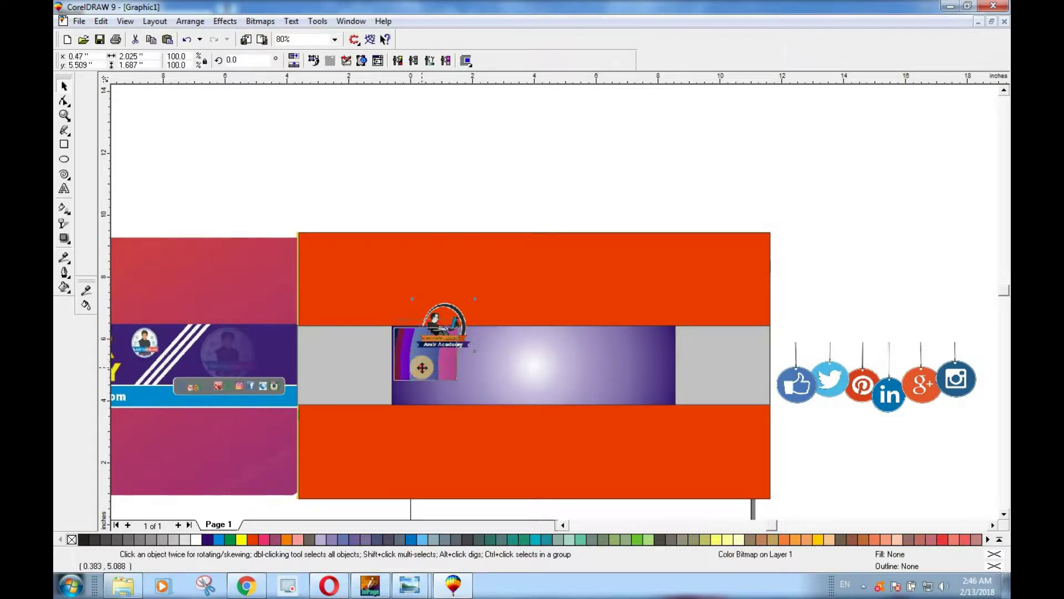
pyautogui.scroll(5, 419, 366)
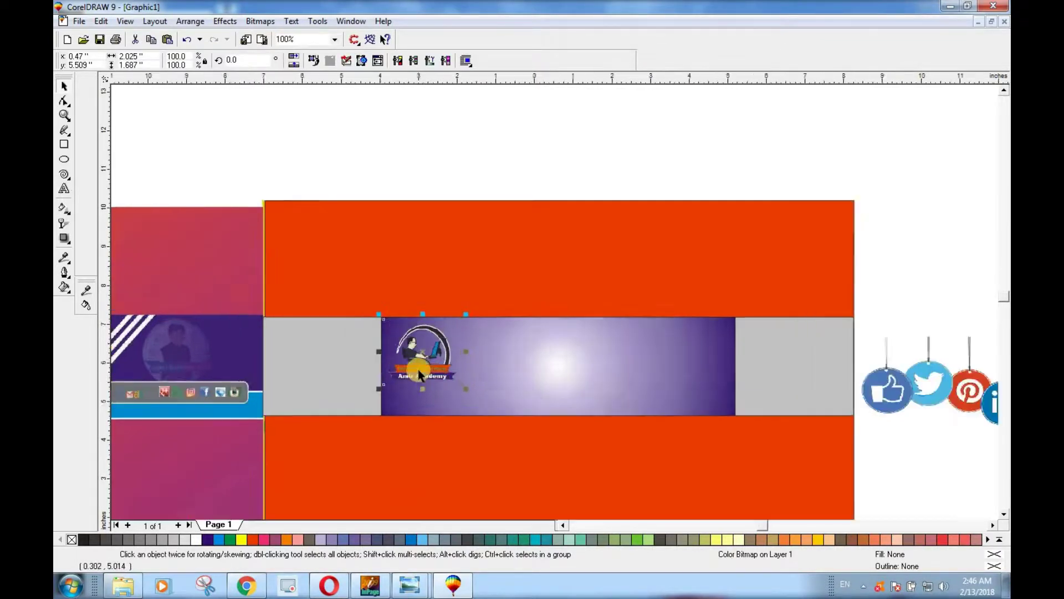
pyautogui.moveTo(427, 298); pyautogui.dragTo(413, 285)
pyautogui.press('F4')
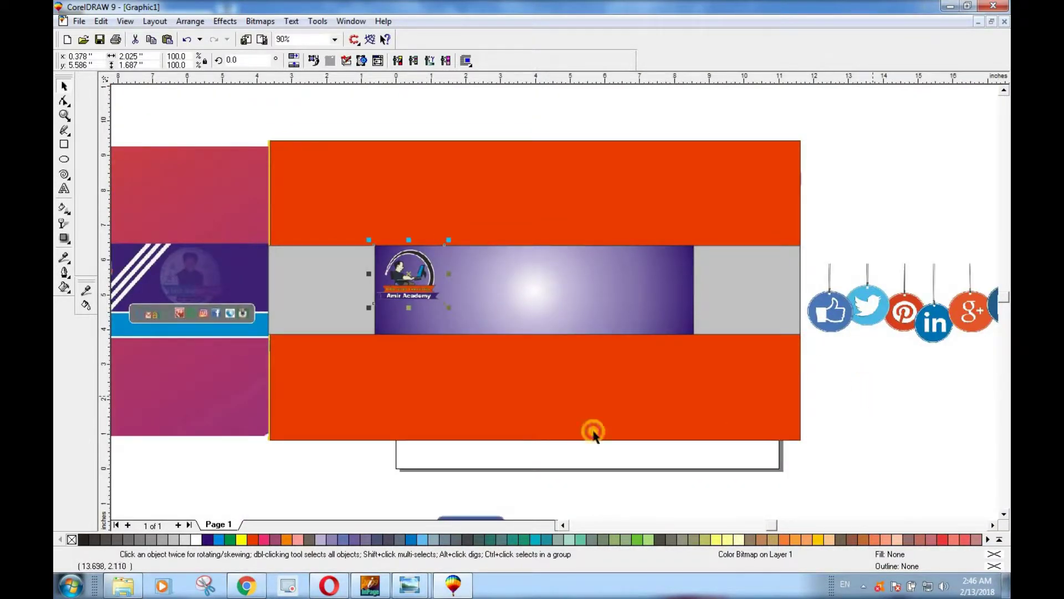
pyautogui.press('Escape')
# Move the finished sample banner image further left, leaving a gap beside the red rectangle.
pyautogui.scroll(-1, 630, 309)
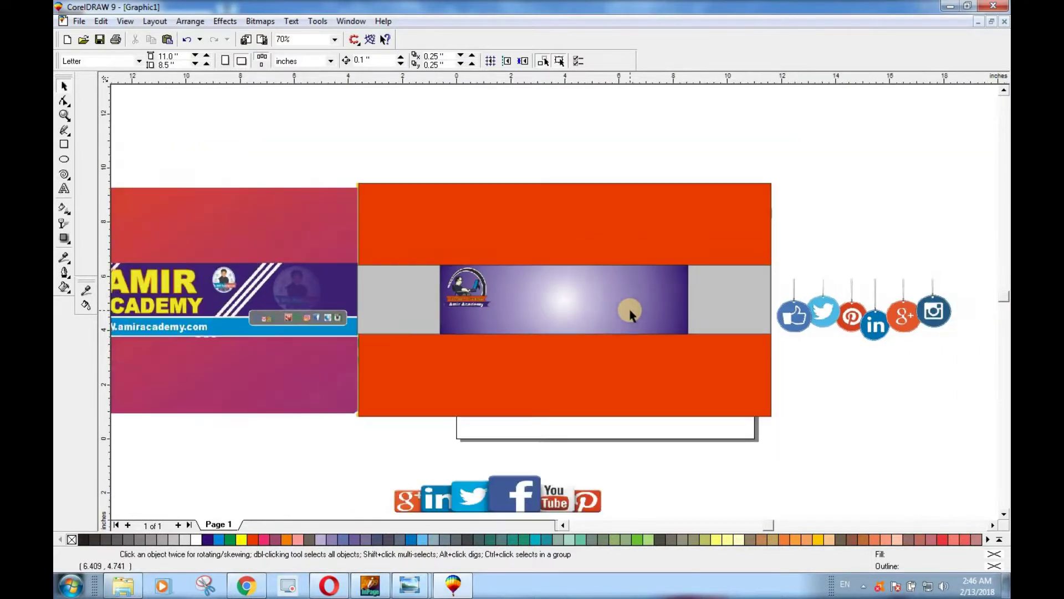
pyautogui.moveTo(324, 157); pyautogui.dragTo(767, 483)
pyautogui.press('Escape')
pyautogui.click(296, 204)
pyautogui.moveTo(296, 204); pyautogui.dragTo(254, 207)
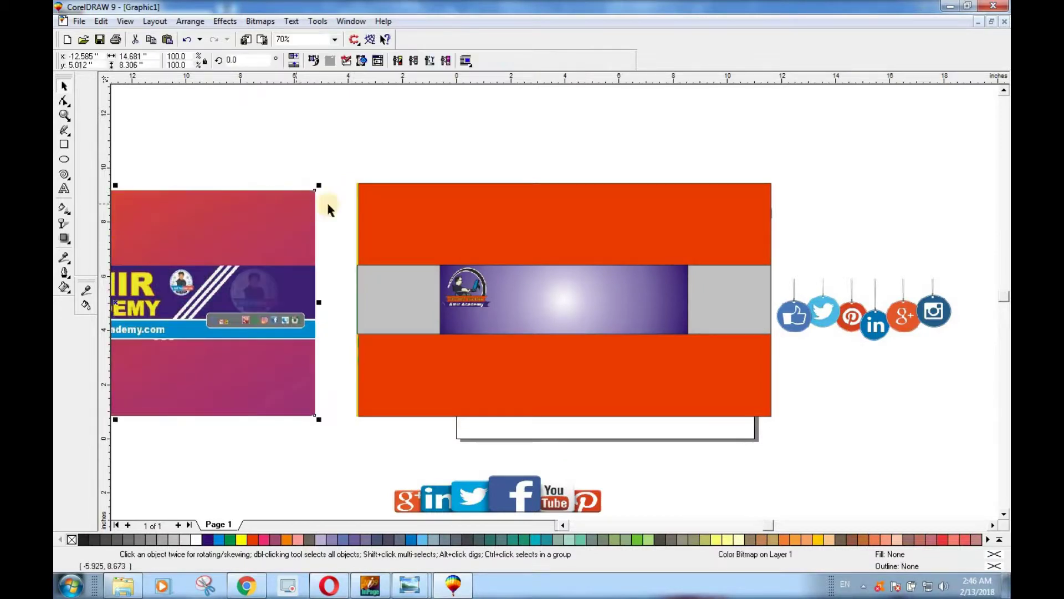
pyautogui.click(358, 198)
pyautogui.moveTo(565, 299); pyautogui.dragTo(420, 204)
pyautogui.hotkey('ctrl', 'z')
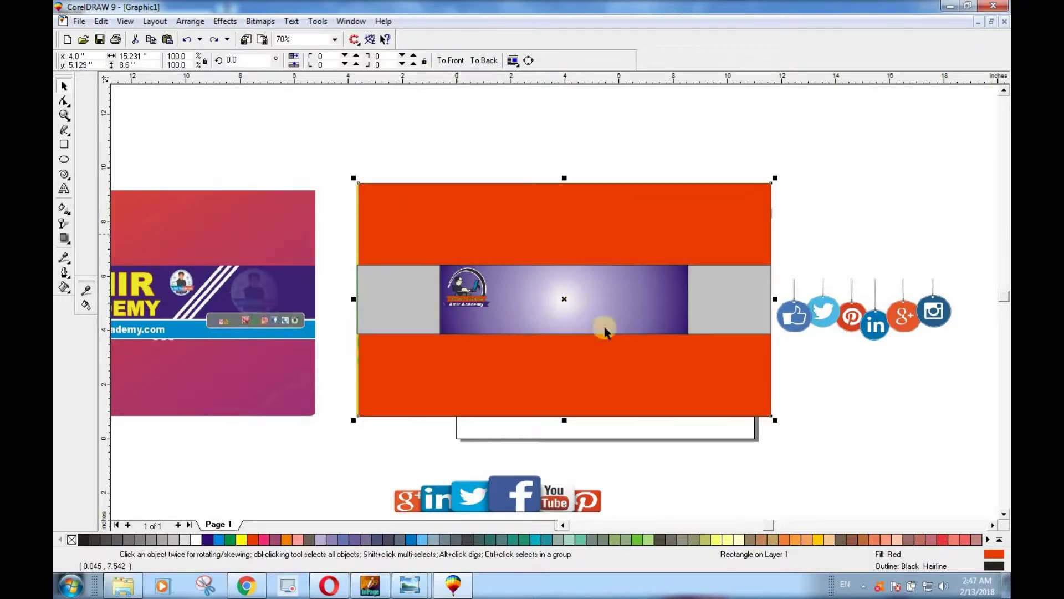
# Shift the red rectangle up and to the left and delete the yellow template image beneath it.
pyautogui.moveTo(668, 380); pyautogui.dragTo(655, 352)
pyautogui.click(699, 417)
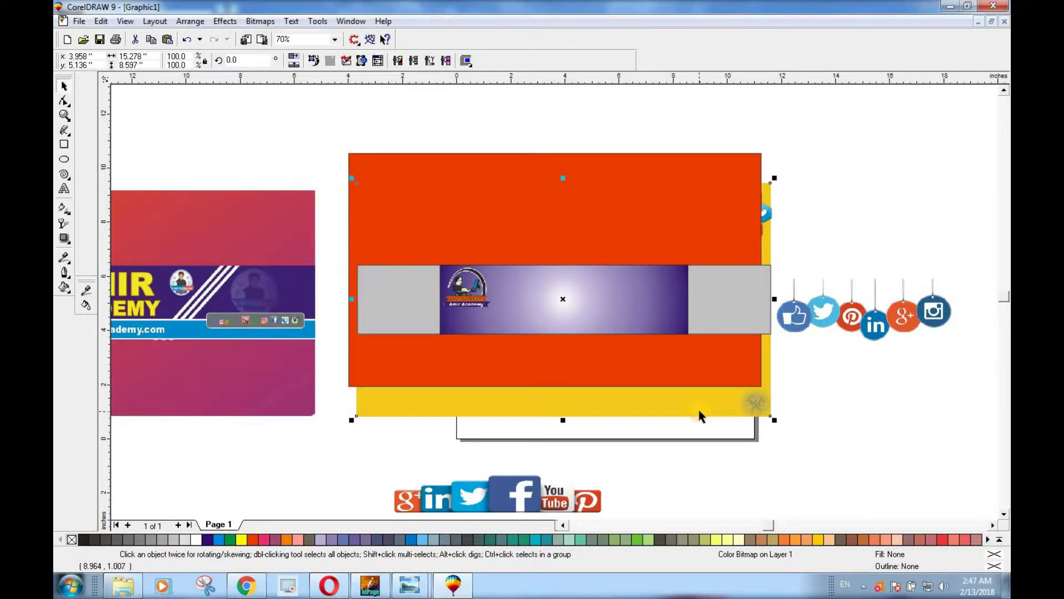
pyautogui.press('Delete')
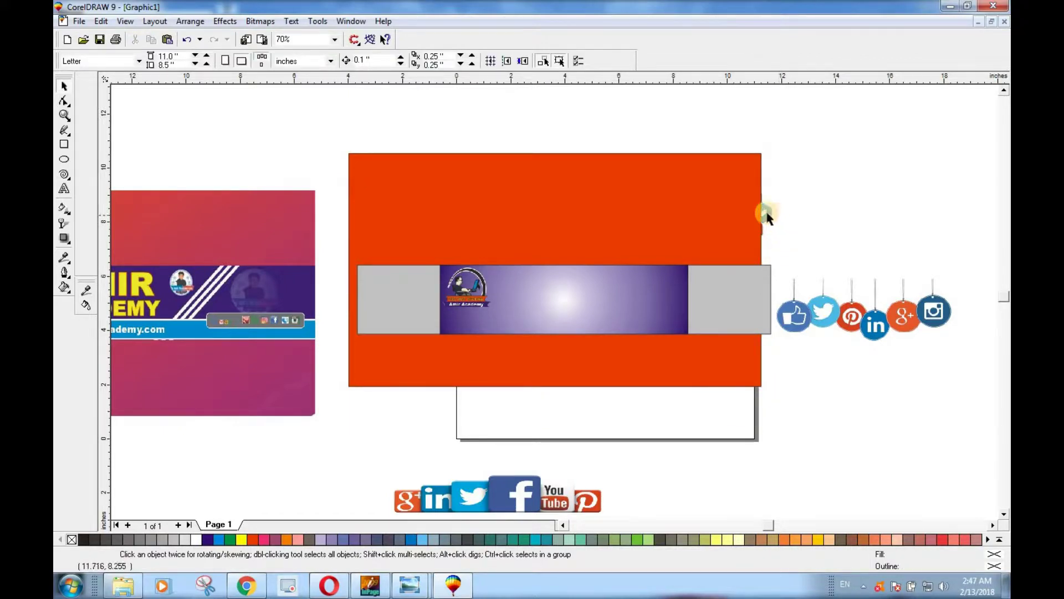
# Place the hexagonal social icons outside the artwork at the upper right and move the red rectangle back in line with the grey band.
pyautogui.hotkey('ctrl', 'v')
pyautogui.moveTo(692, 219); pyautogui.dragTo(744, 257)
pyautogui.click(784, 384)
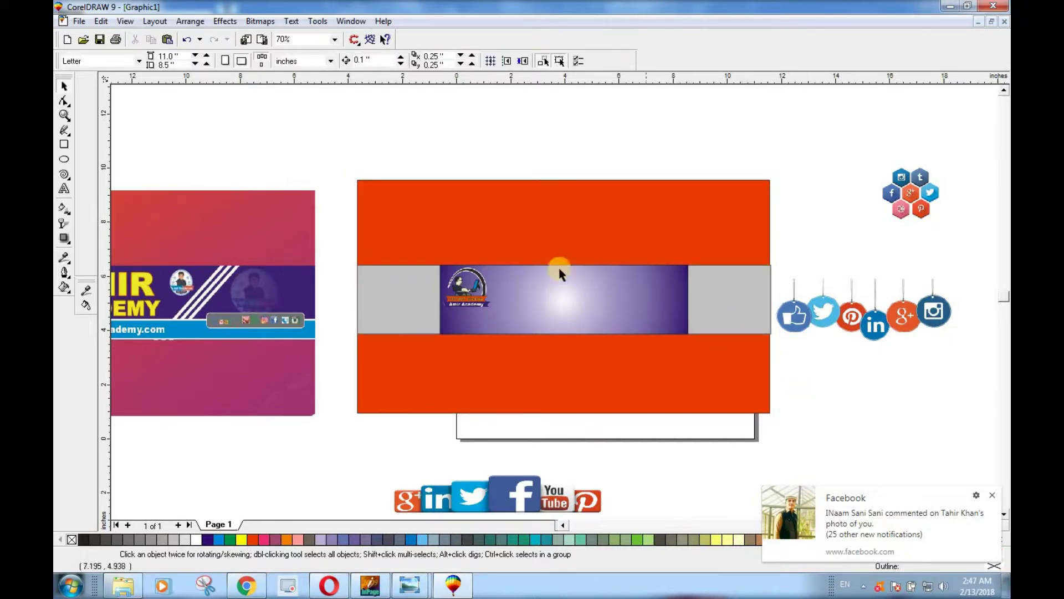
# Group the grey band, gradient rectangle and logo, and centre the group horizontally and vertically with the red rectangle.
pyautogui.moveTo(356, 260); pyautogui.dragTo(819, 373)
pyautogui.hotkey('ctrl', 'g')
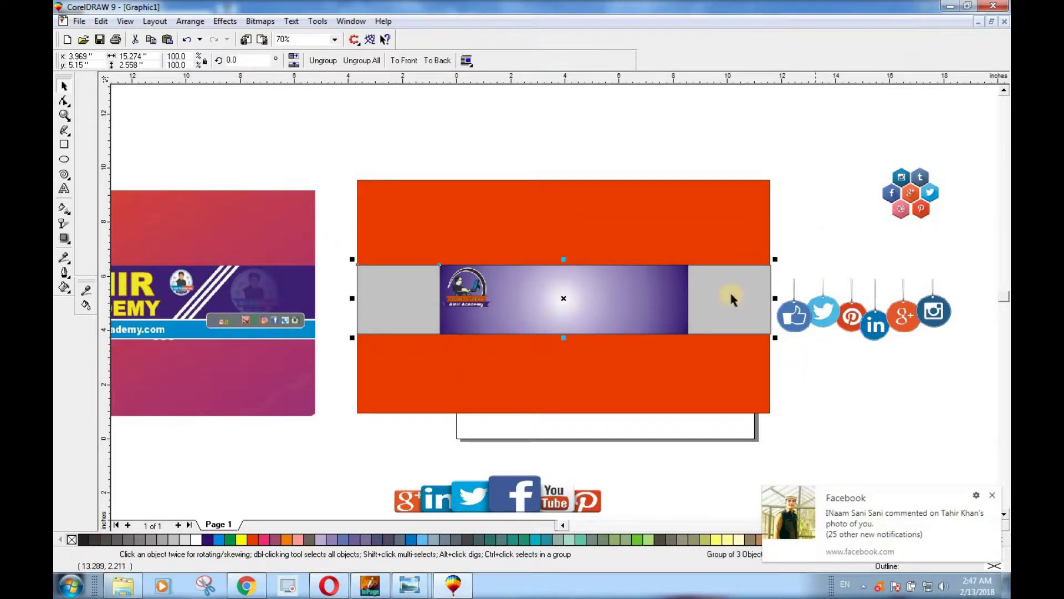
pyautogui.keyDown('shift'); pyautogui.click(686, 221); pyautogui.keyUp('shift')
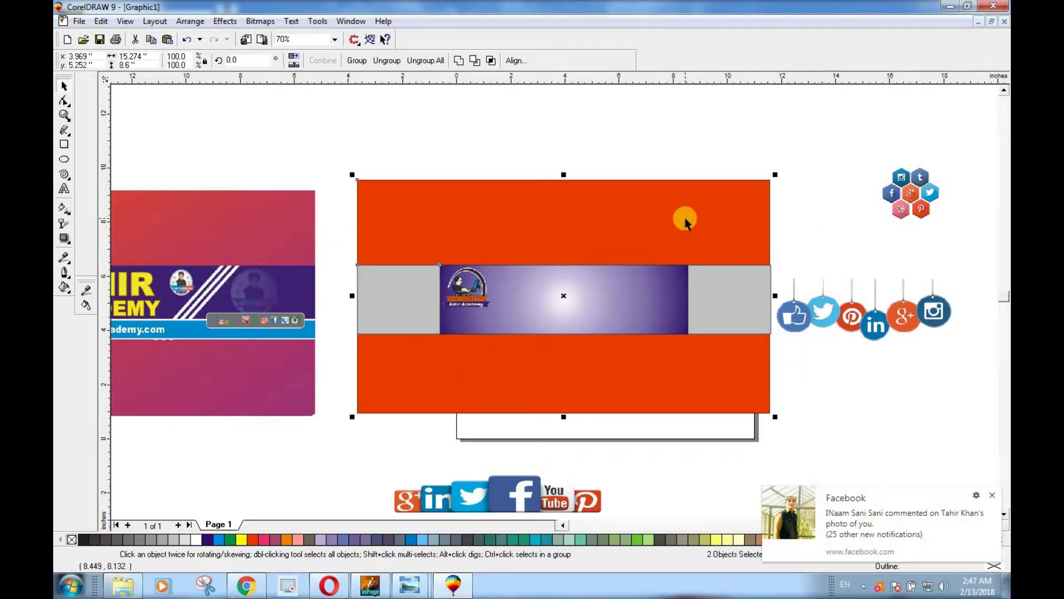
pyautogui.press('c')
pyautogui.press('e')
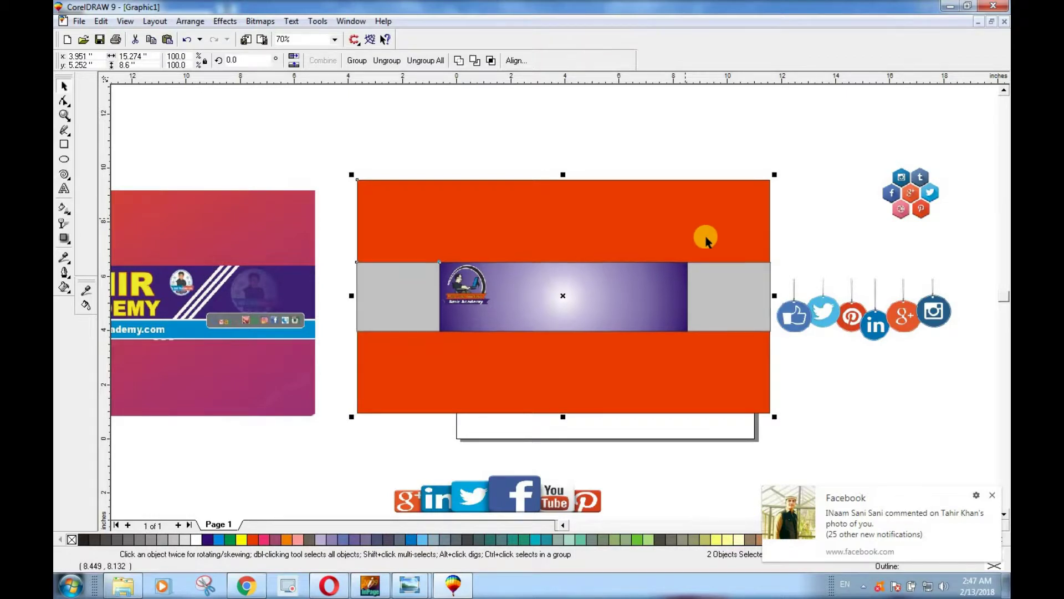
pyautogui.click(816, 229)
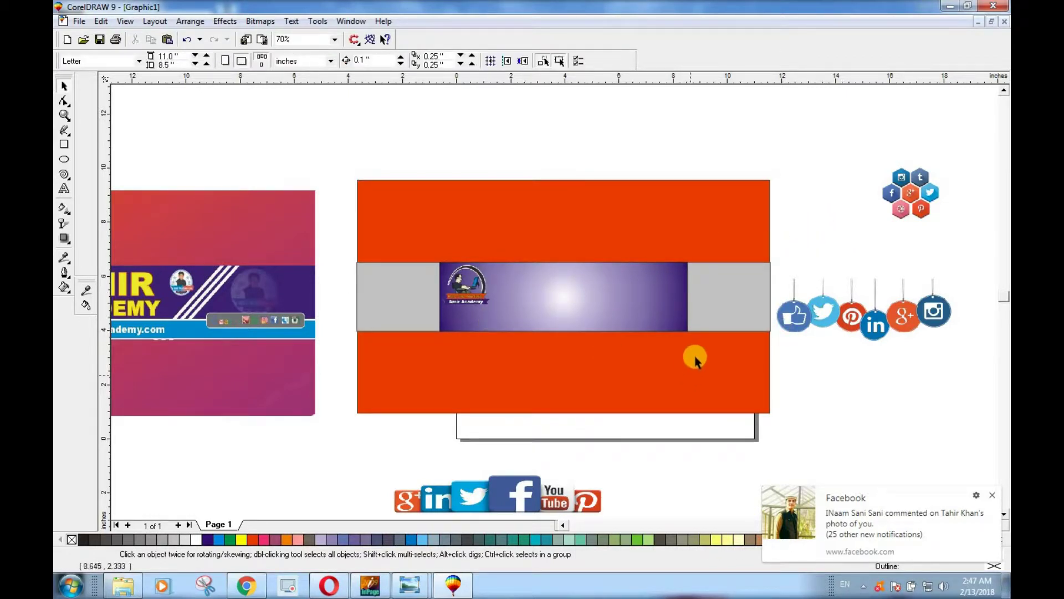
# Place the hexagonal social icons inside the right end of the gradient rectangle.
pyautogui.moveTo(912, 203); pyautogui.dragTo(653, 293)
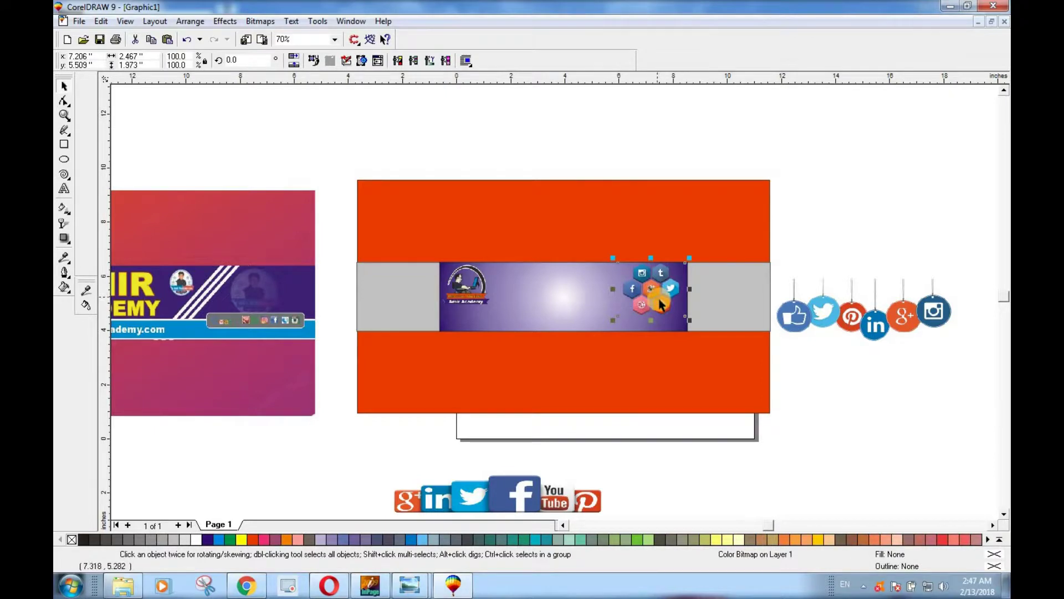
pyautogui.scroll(4, 660, 303)
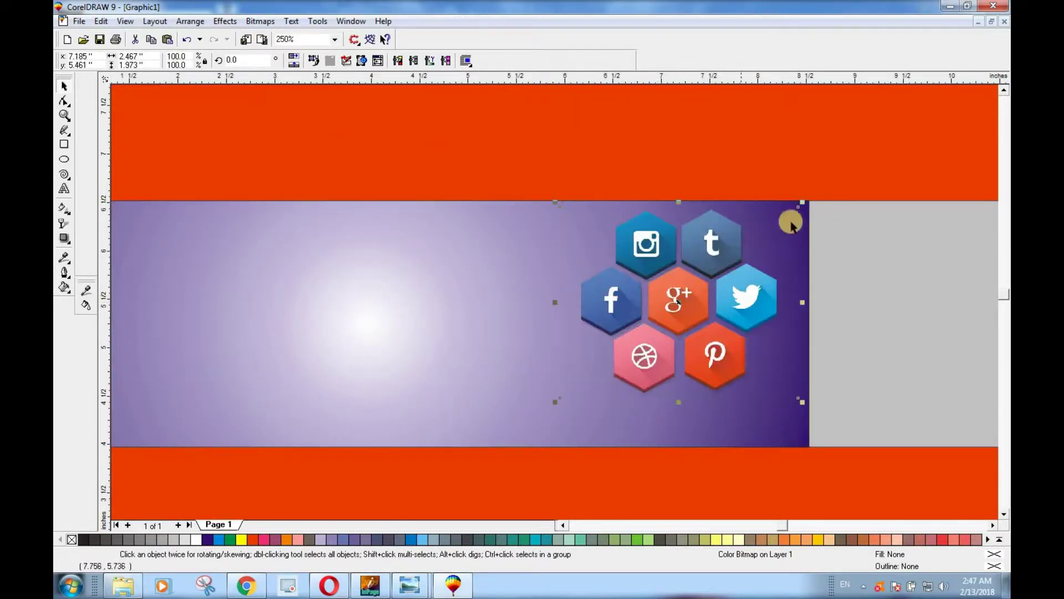
# Enlarge the hexagonal social icons inside the gradient rectangle to about 2.54 × 2.03 inches.
pyautogui.moveTo(805, 197); pyautogui.dragTo(820, 202)
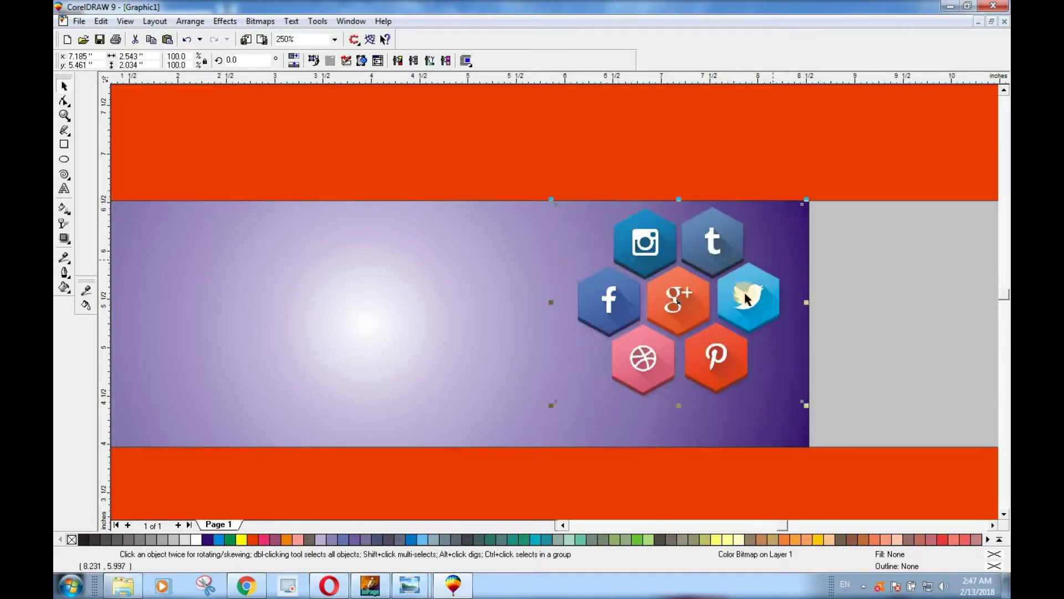
pyautogui.scroll(-4, 728, 347)
pyautogui.click(852, 481)
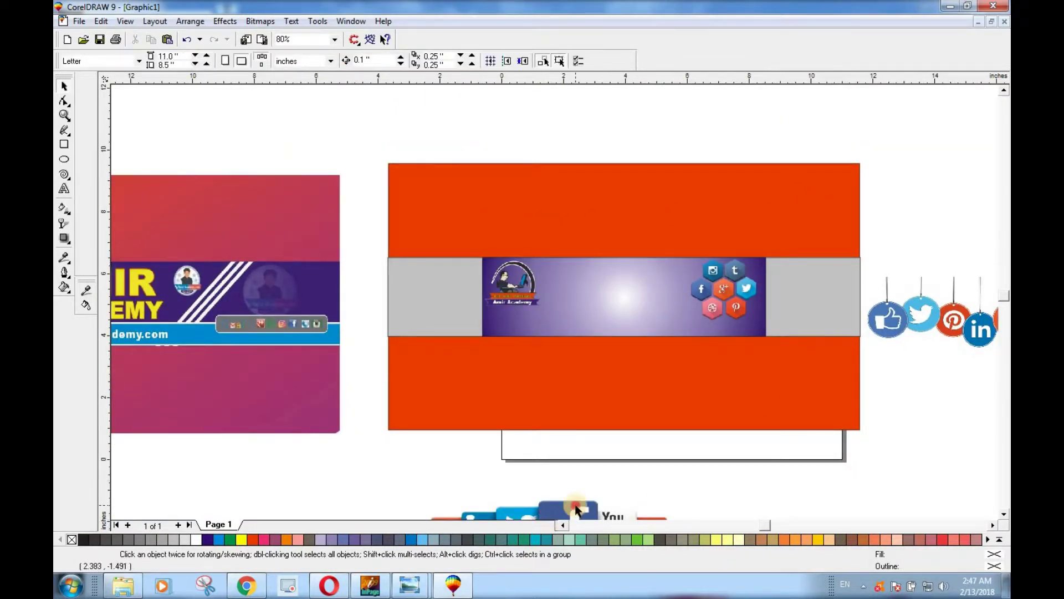
# Move the hexagonal icons up onto the red area and place the square social icon row along the gradient rectangle's lower edge.
pyautogui.click(673, 332)
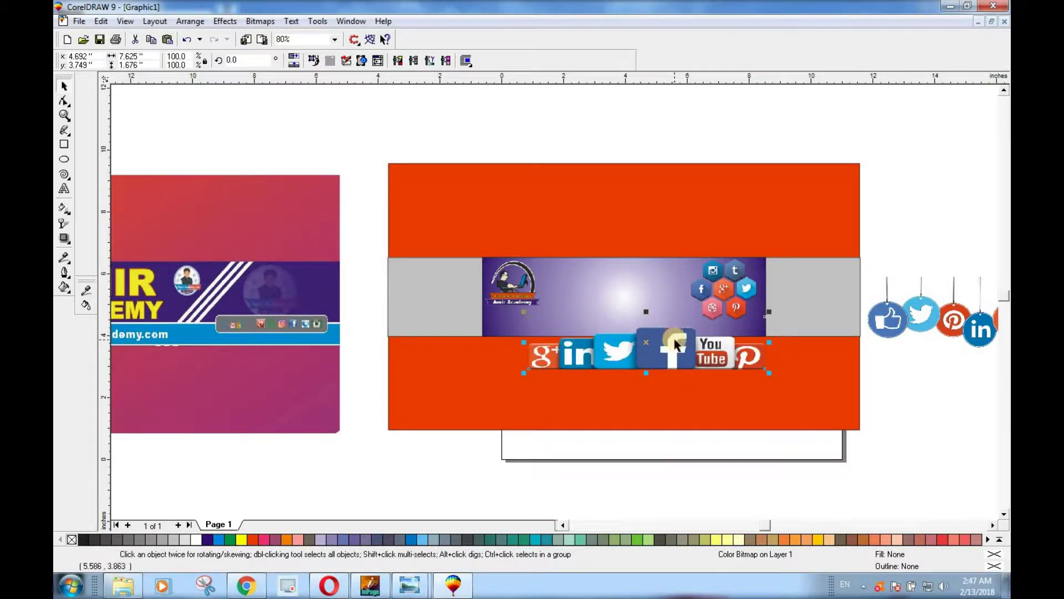
pyautogui.scroll(3, 677, 345)
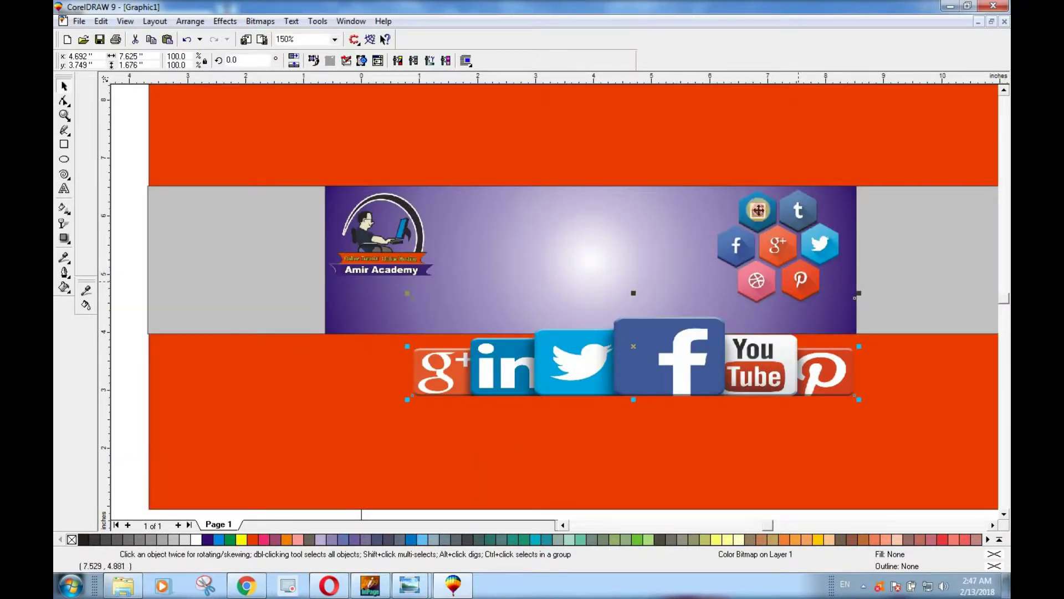
pyautogui.moveTo(758, 210); pyautogui.dragTo(723, 179)
pyautogui.moveTo(696, 377); pyautogui.dragTo(727, 313)
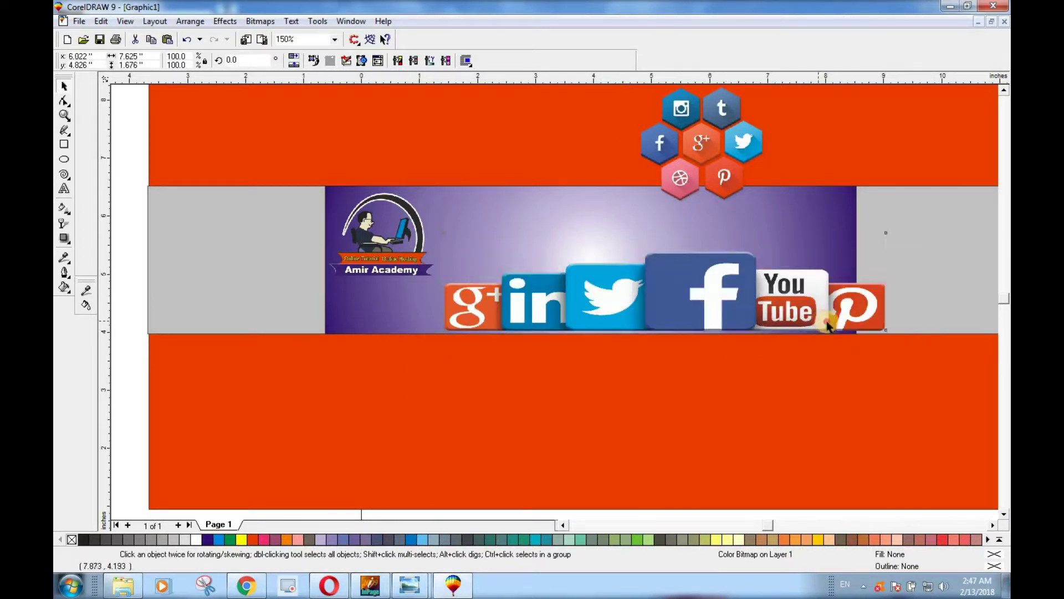
# Shift the square social icon row along the lower edge until it ends at the grey band's right end.
pyautogui.scroll(-3, 791, 380)
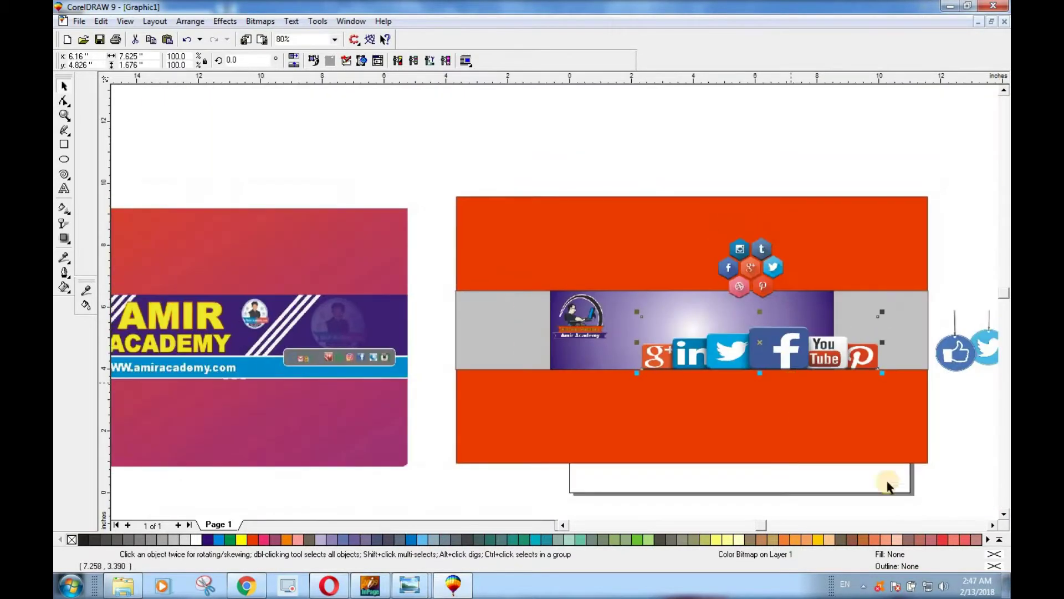
pyautogui.click(992, 525)
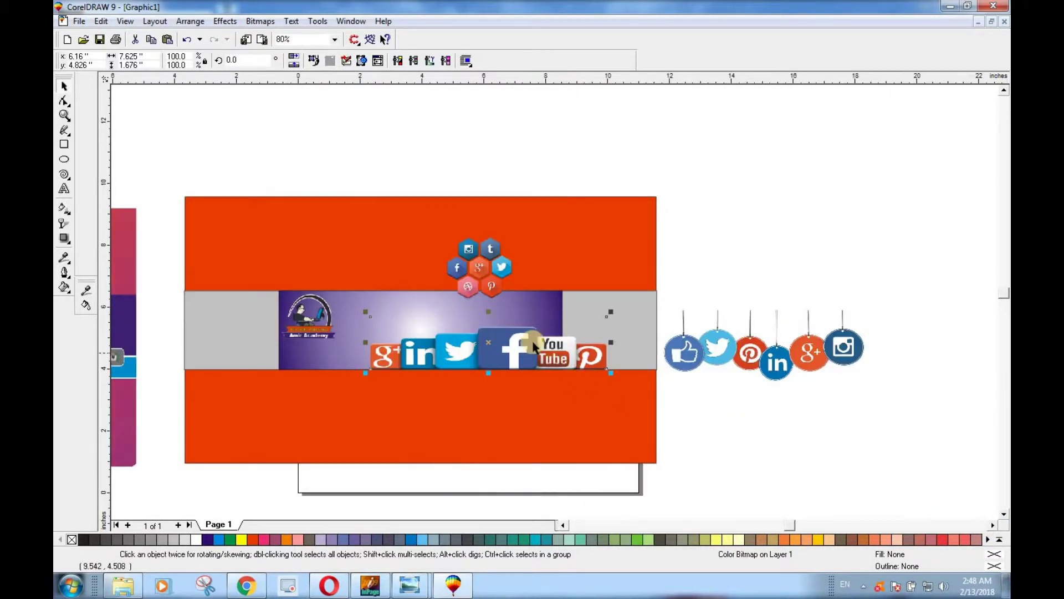
pyautogui.moveTo(513, 354); pyautogui.dragTo(560, 351)
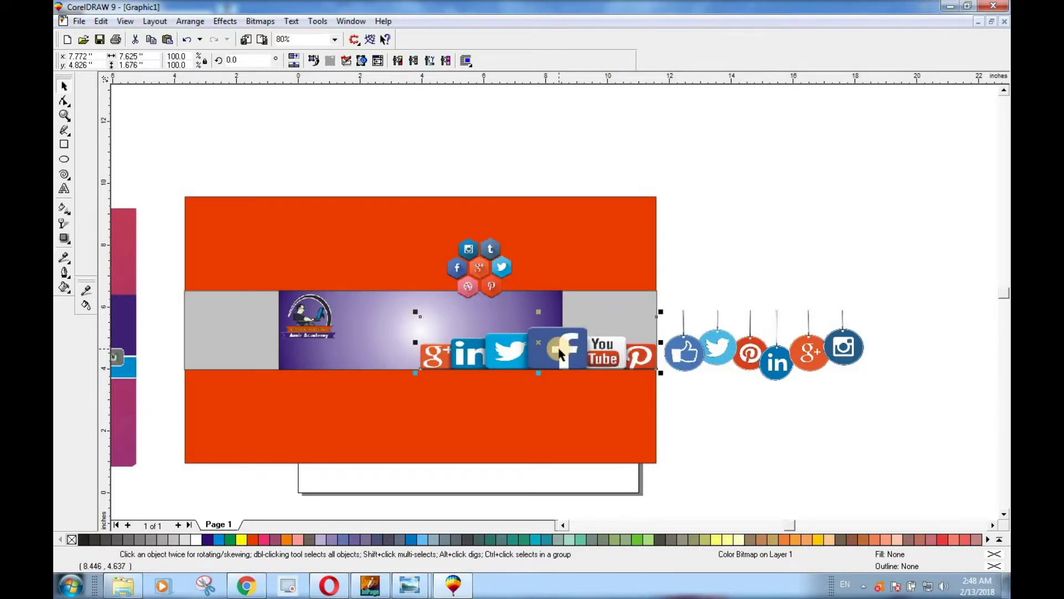
pyautogui.scroll(1, 527, 361)
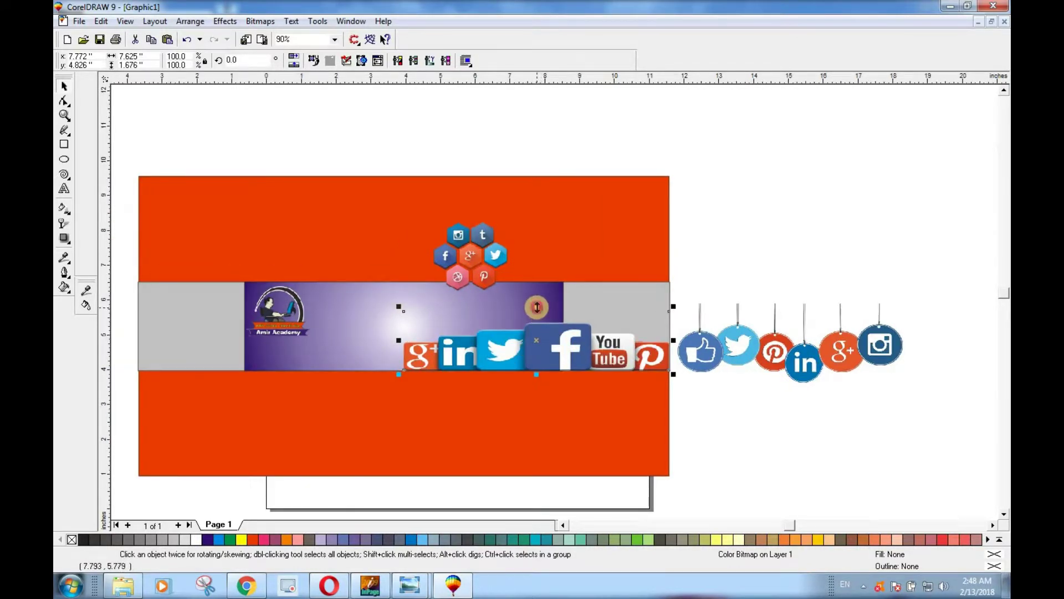
pyautogui.click(708, 423)
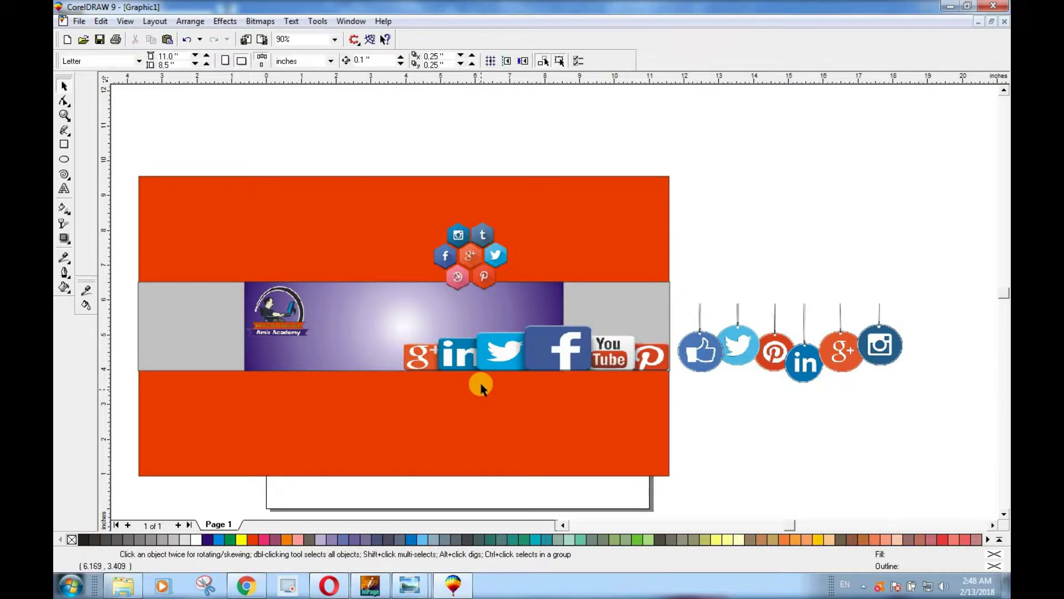
# Move the hexagonal social icons out of the artwork and delete them.
pyautogui.scroll(-2, 480, 383)
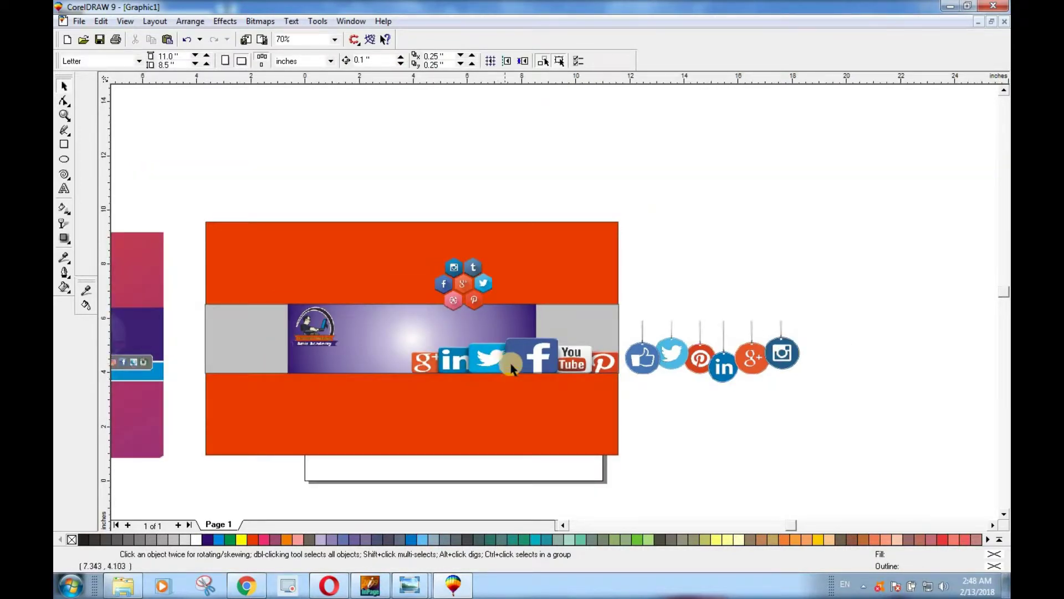
pyautogui.moveTo(467, 291); pyautogui.dragTo(701, 297)
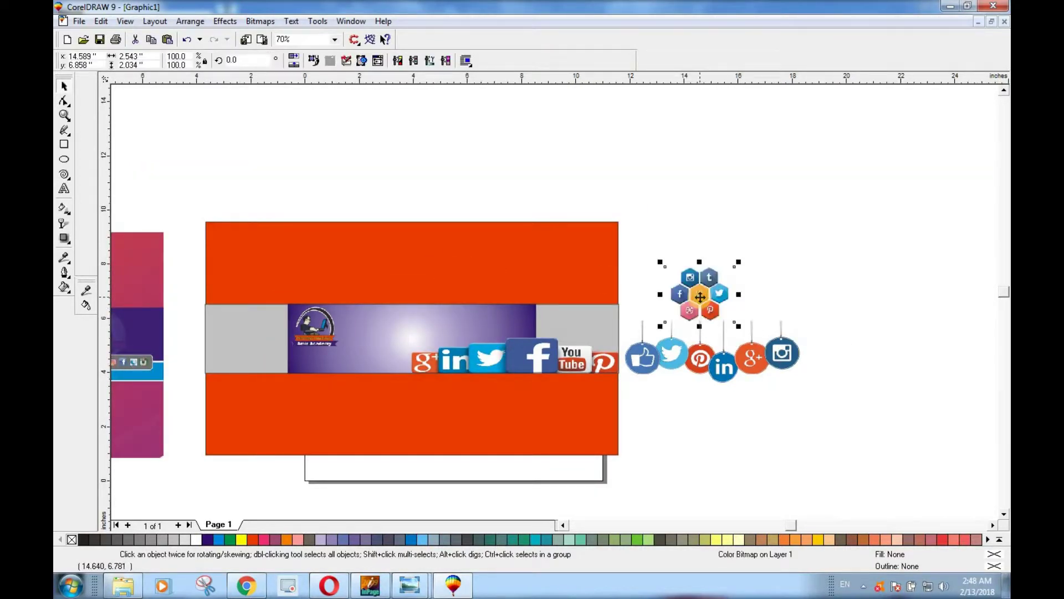
pyautogui.press('Delete')
# Try the hanging round social icons across the gradient and grey bands, with the square icon row moved down onto the red area.
pyautogui.moveTo(723, 371); pyautogui.dragTo(497, 307)
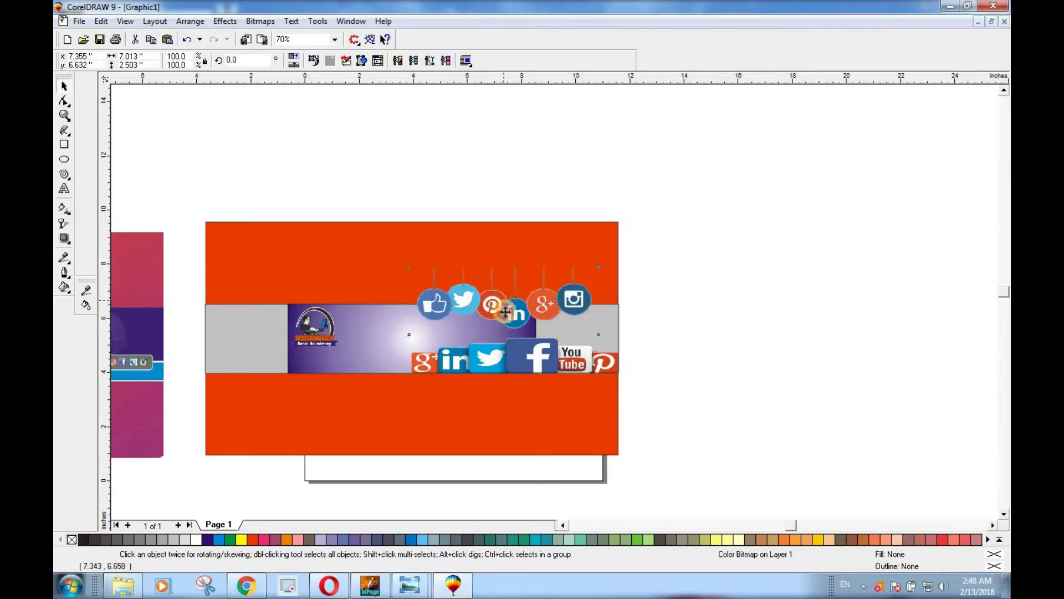
pyautogui.moveTo(502, 301); pyautogui.dragTo(504, 312)
pyautogui.moveTo(540, 363); pyautogui.dragTo(544, 439)
pyautogui.moveTo(522, 332); pyautogui.dragTo(544, 350)
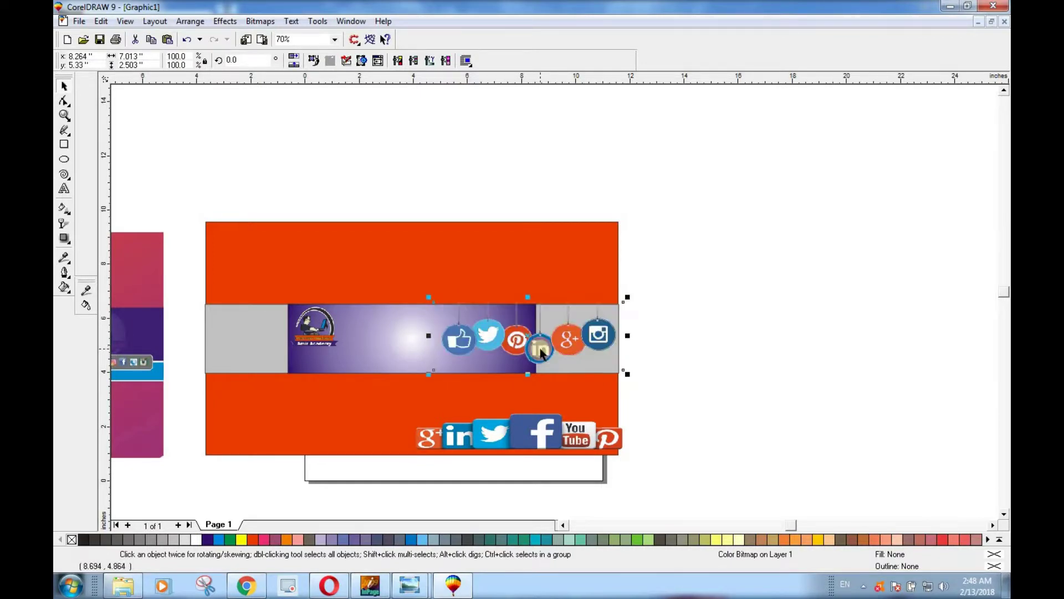
pyautogui.click(632, 384)
pyautogui.scroll(1, 535, 353)
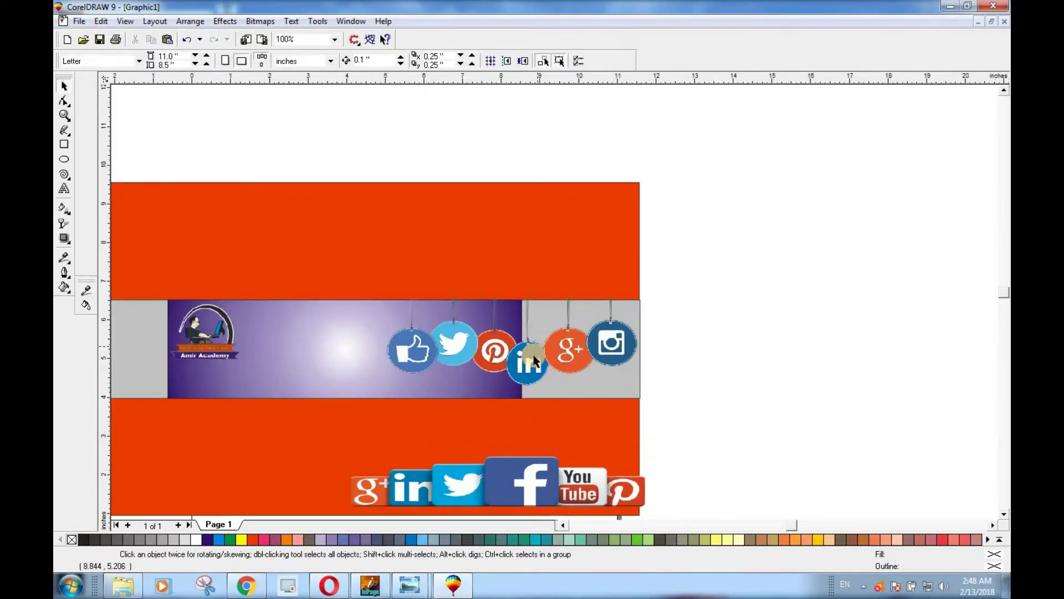
# Undo the trial icon placement so the square row returns to the band, and delete the hanging round icons.
pyautogui.scroll(-1, 510, 380)
pyautogui.moveTo(520, 372); pyautogui.dragTo(604, 278)
pyautogui.hotkey('ctrl', 'z')
pyautogui.hotkey('ctrl', 'z')
pyautogui.press('Delete')
pyautogui.scroll(-1, 597, 293)
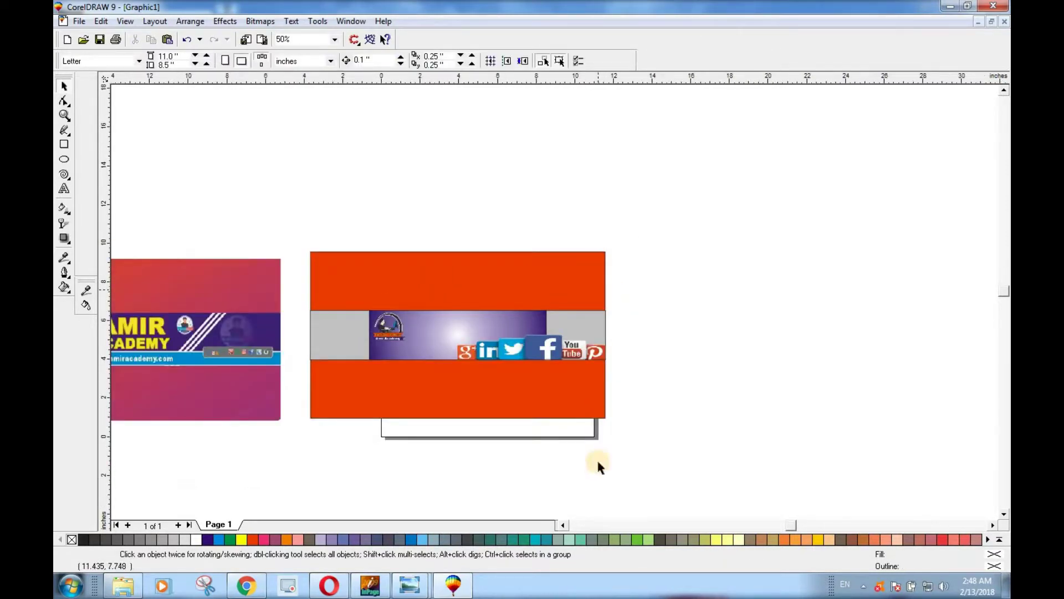
# Add the artistic text "Amir Academy" on the gradient rectangle beside the logo.
pyautogui.click(563, 525)
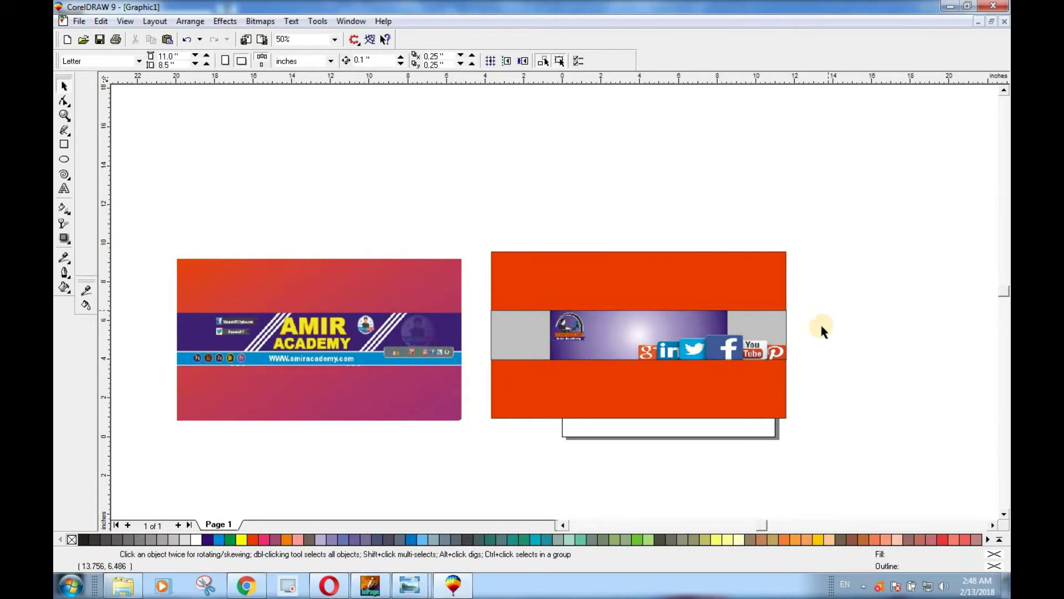
pyautogui.scroll(2, 800, 346)
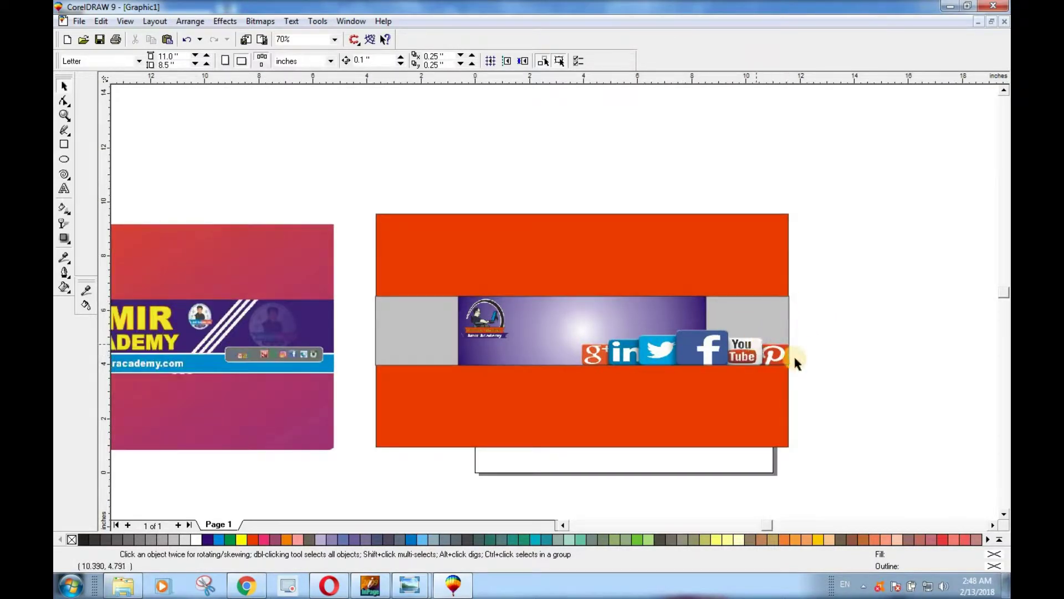
pyautogui.scroll(1, 794, 355)
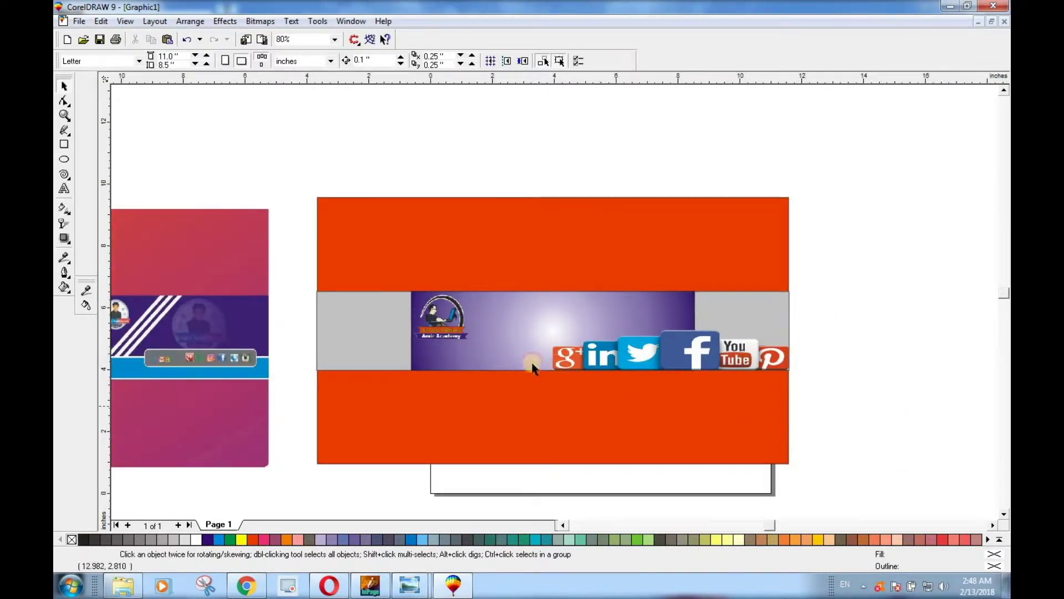
pyautogui.click(65, 190)
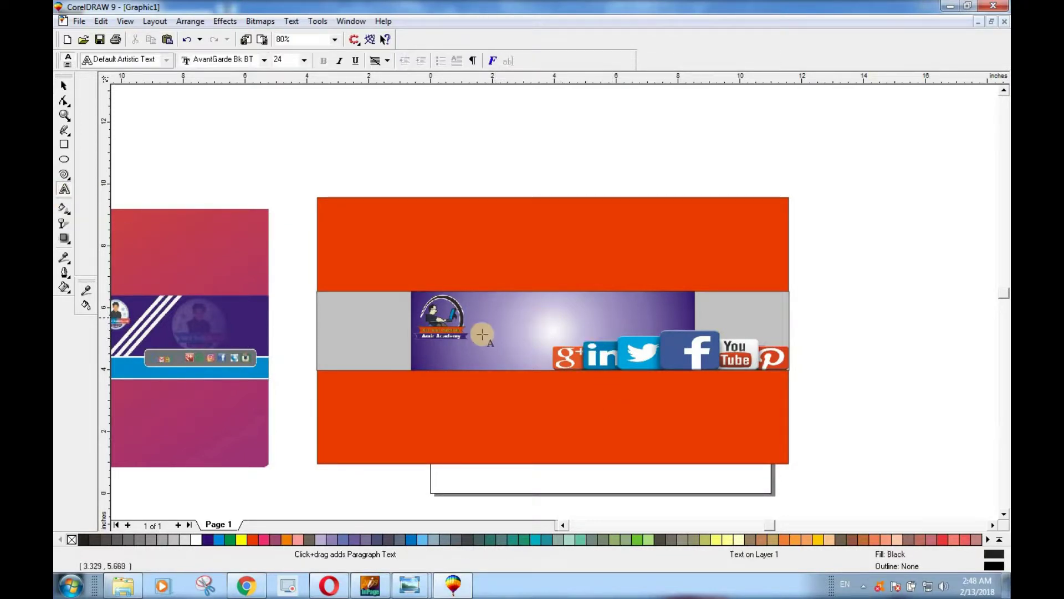
pyautogui.click(540, 398)
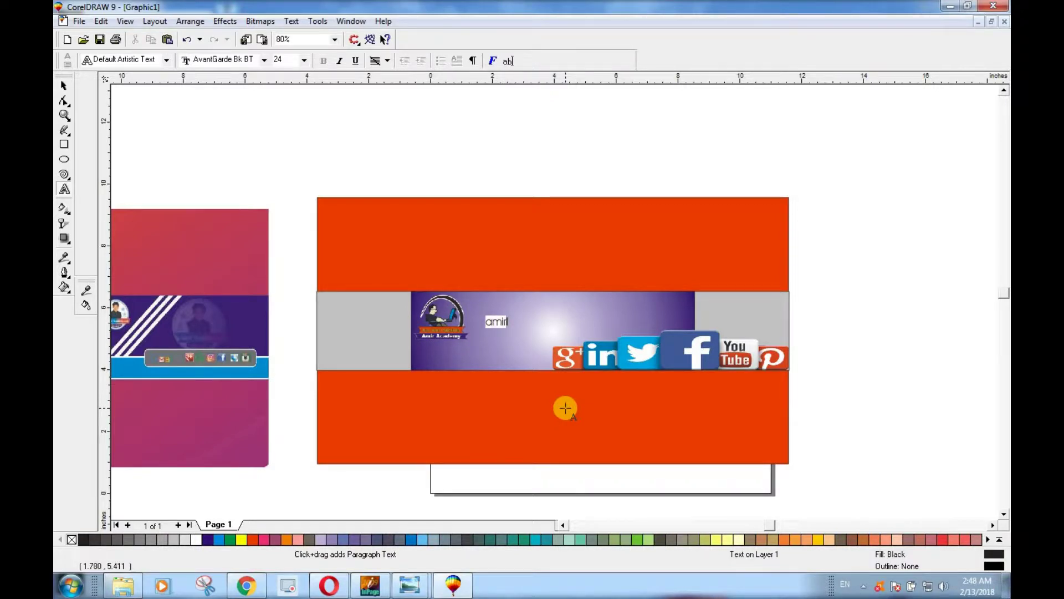
pyautogui.write('Amir Academy')
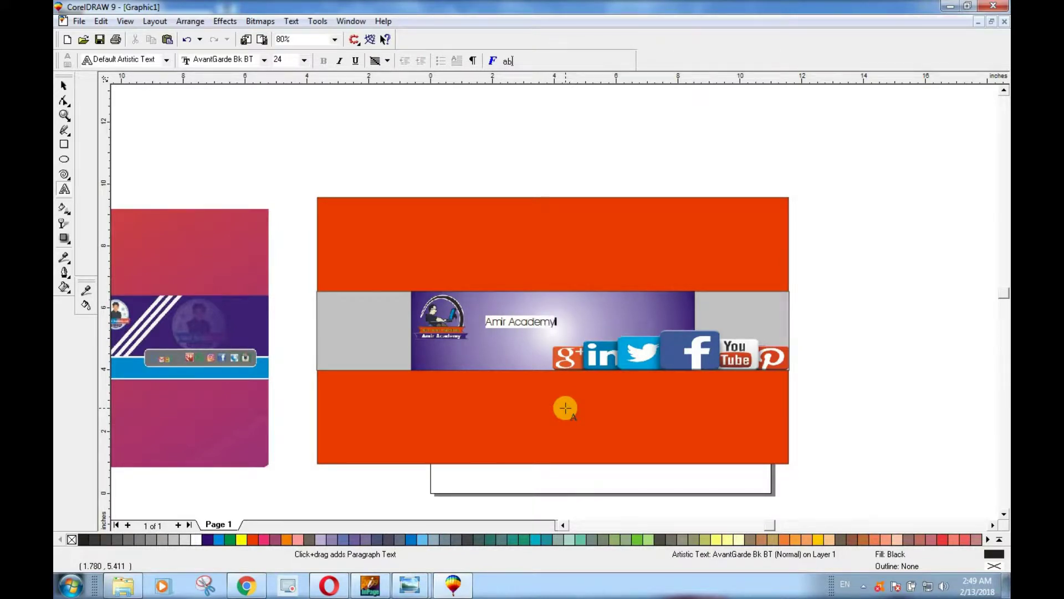
pyautogui.click(64, 85)
pyautogui.click(65, 87)
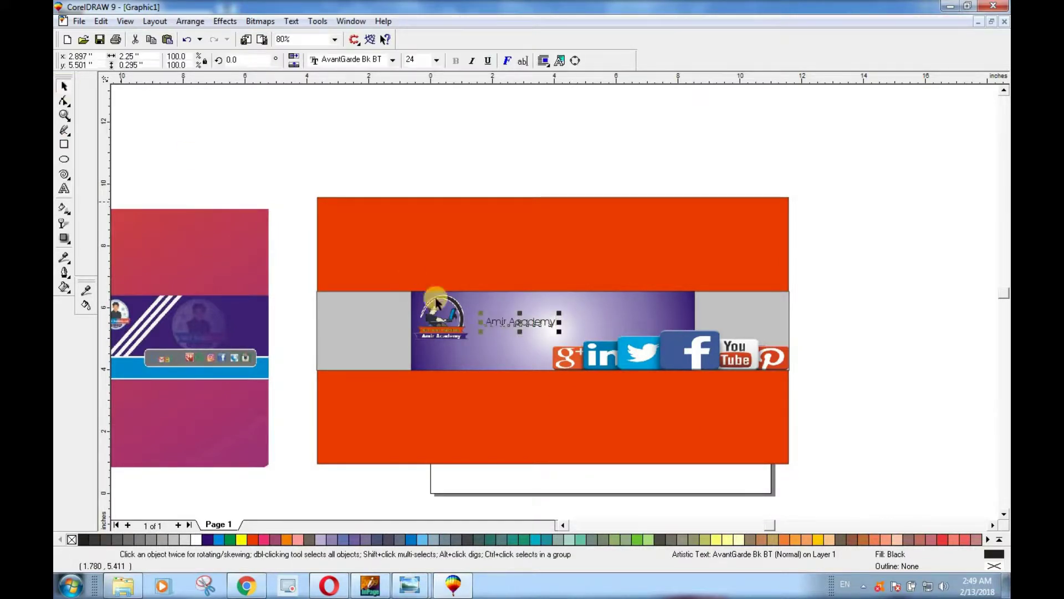
# Enlarge the Amir Academy text to about 37.6 pt and set its font to Arial.
pyautogui.click(348, 59)
pyautogui.scroll(5, 416, 143)
pyautogui.scroll(4, 417, 144)
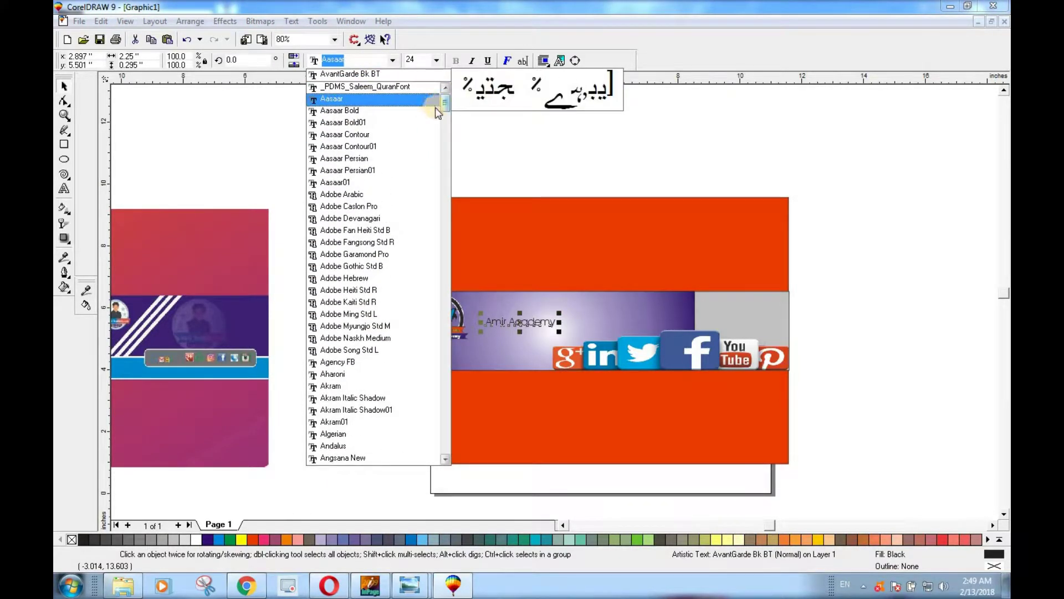
pyautogui.moveTo(558, 314); pyautogui.dragTo(578, 284)
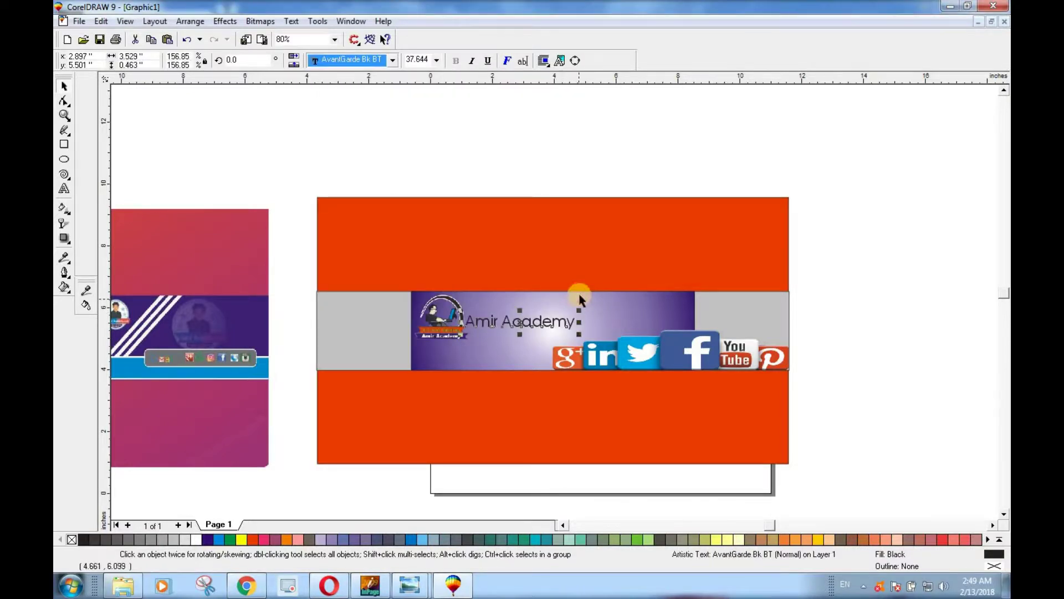
pyautogui.click(391, 60)
pyautogui.scroll(6, 375, 72)
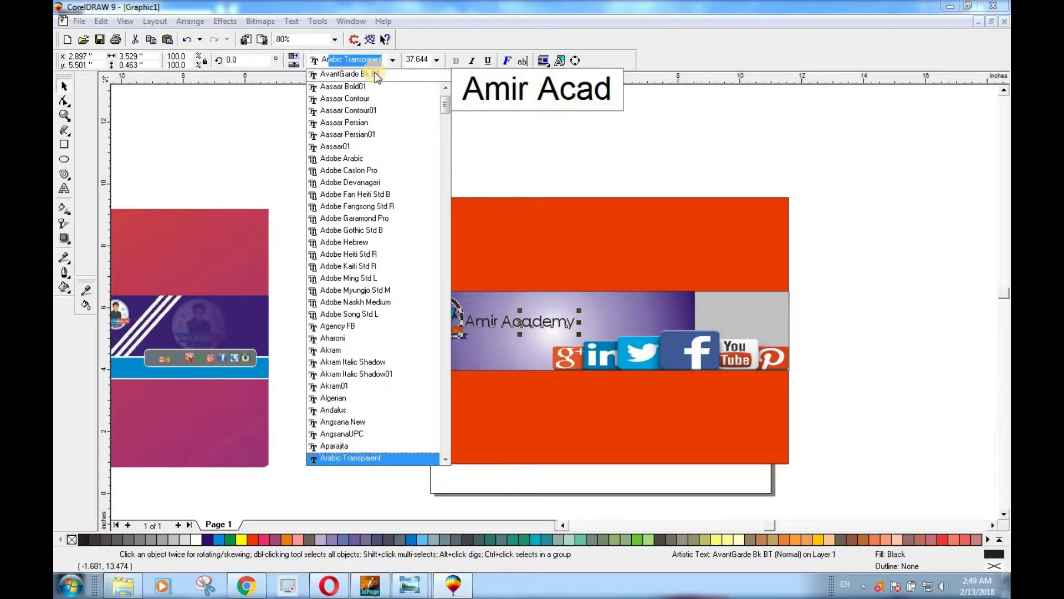
pyautogui.scroll(-1, 374, 72)
pyautogui.click(335, 457)
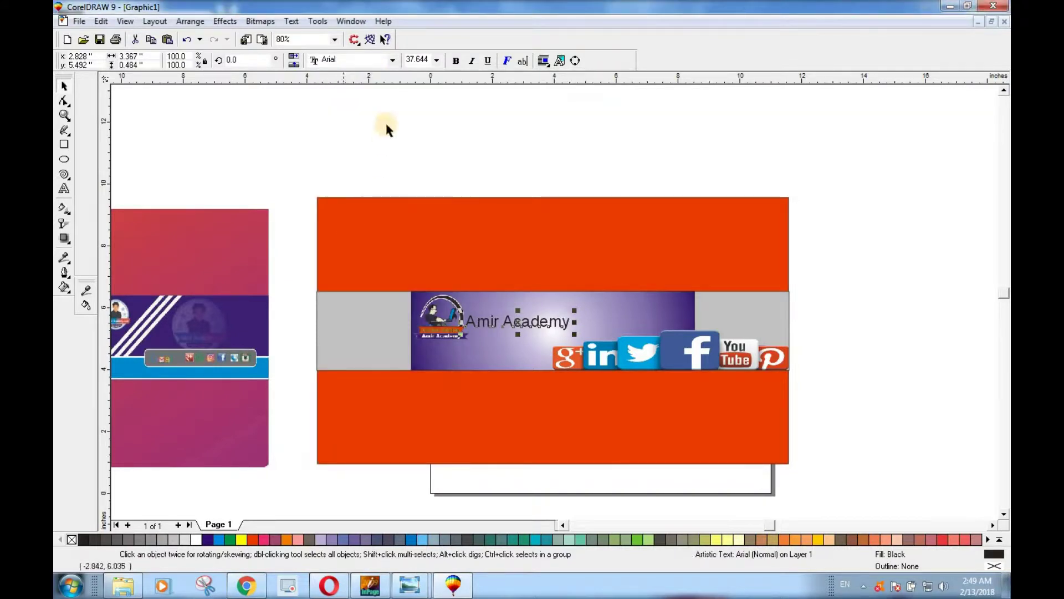
# Change the font of the Amir Academy text to Arial Black.
pyautogui.click(355, 61)
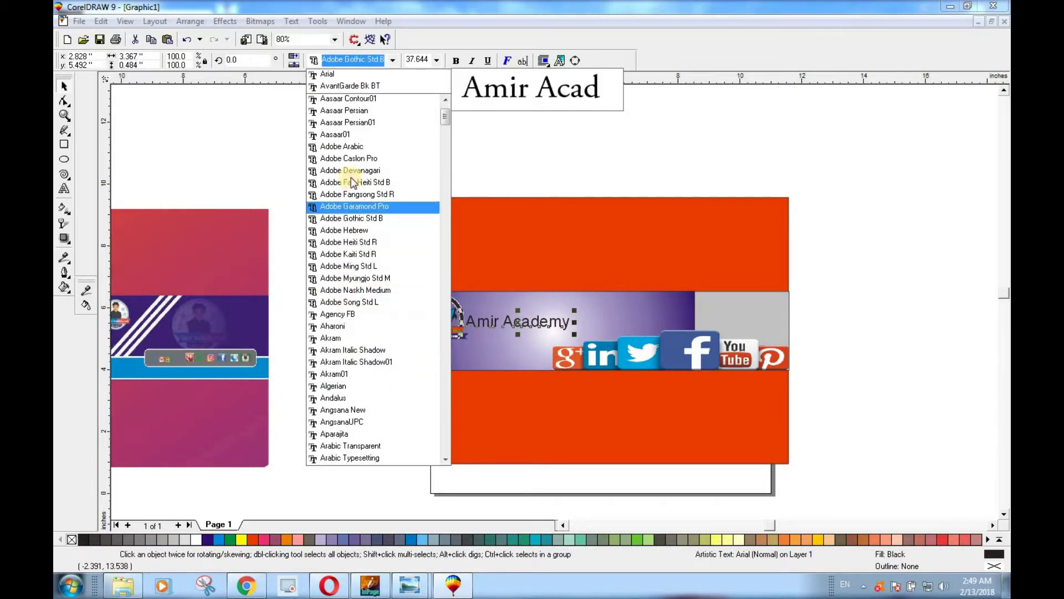
pyautogui.click(345, 75)
pyautogui.click(348, 55)
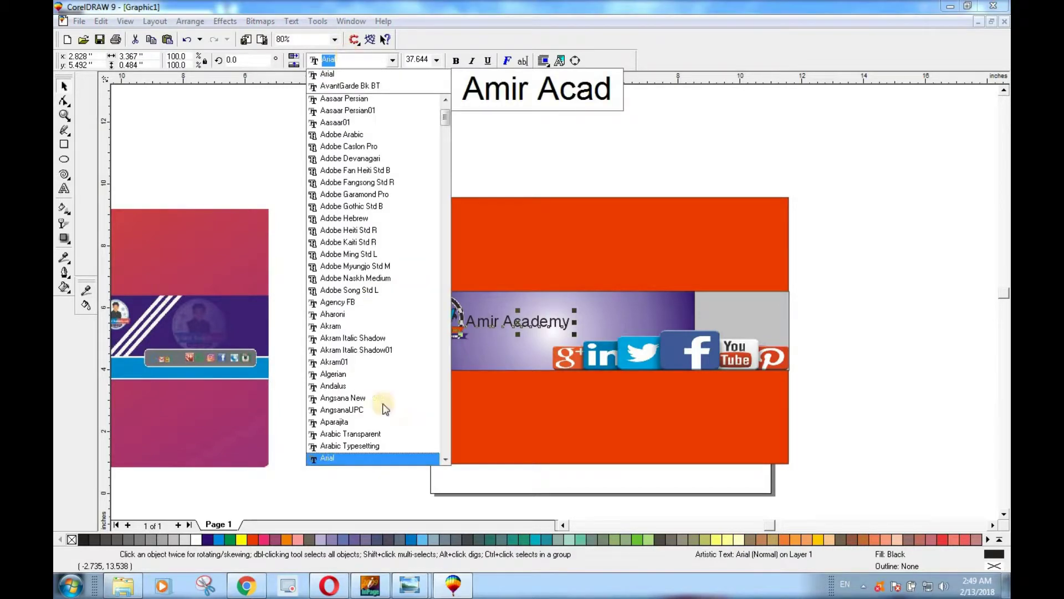
pyautogui.click(446, 459)
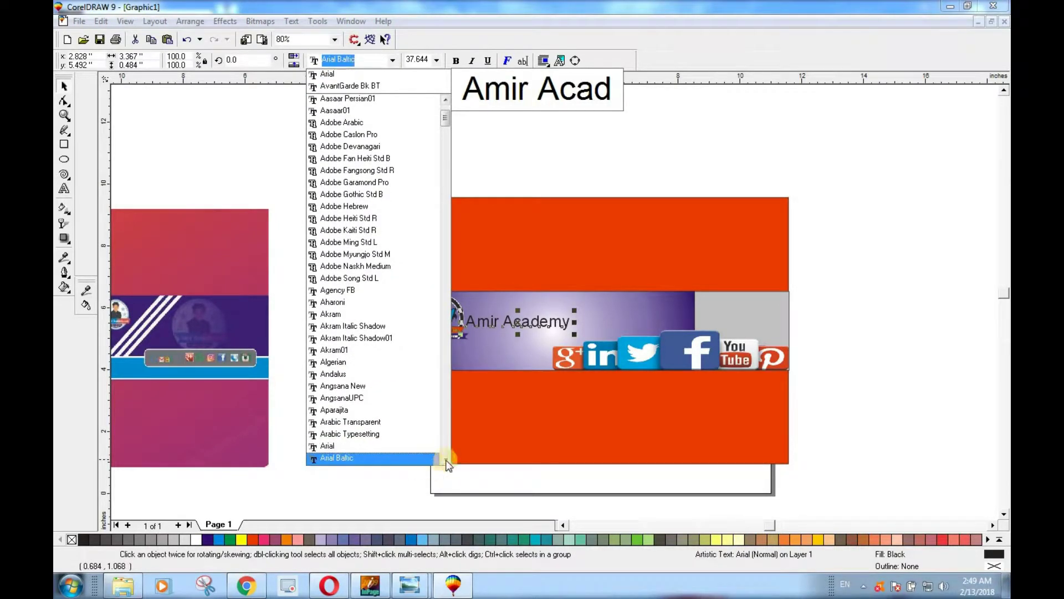
pyautogui.click(446, 460)
pyautogui.click(395, 459)
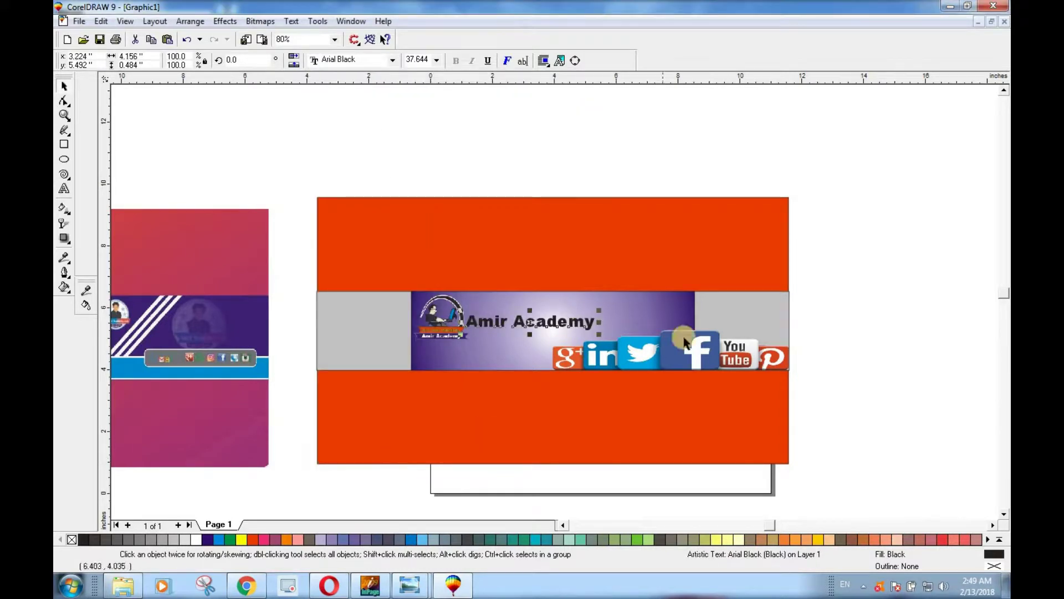
# Enlarge the Amir Academy text to about 5.64 × 0.87 inches and position it beside the logo in the upper gradient area.
pyautogui.moveTo(612, 306); pyautogui.dragTo(641, 304)
pyautogui.moveTo(550, 320); pyautogui.dragTo(560, 290)
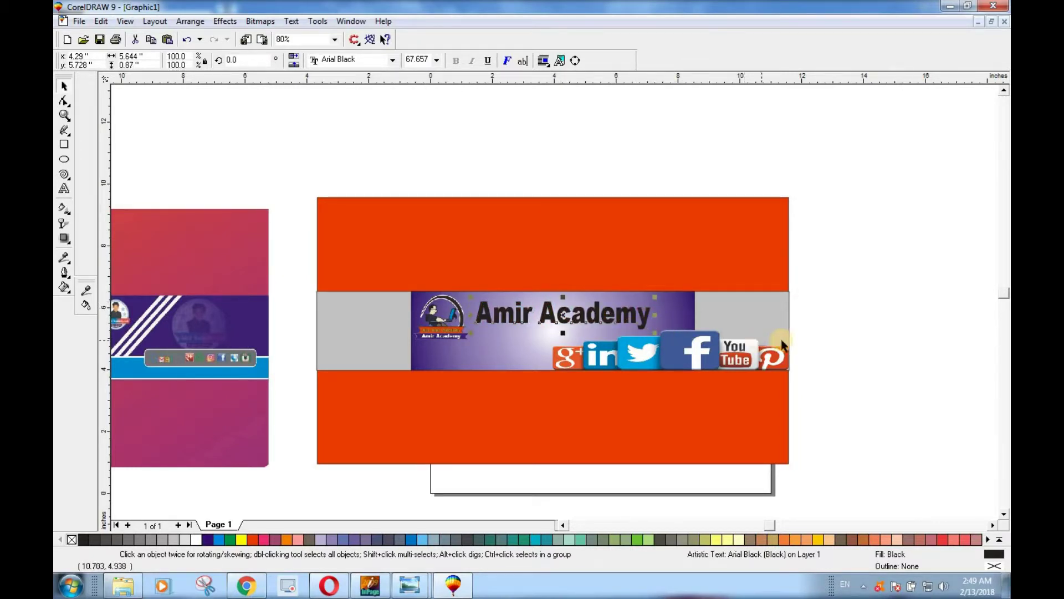
pyautogui.click(844, 367)
pyautogui.moveTo(564, 324); pyautogui.dragTo(557, 321)
pyautogui.click(832, 368)
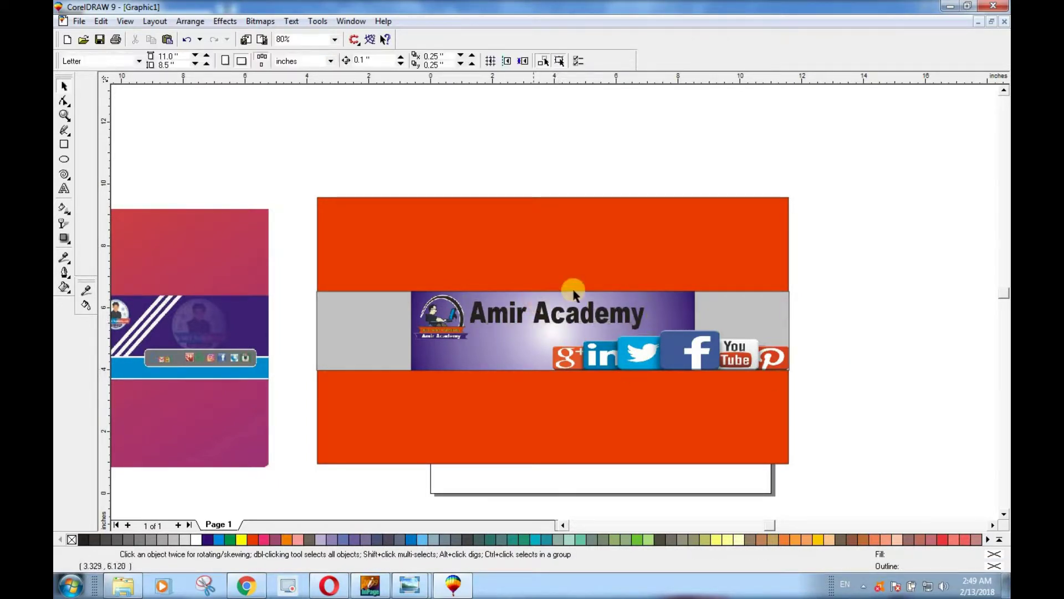
# Fill the Amir Academy title text with yellow.
pyautogui.scroll(1, 565, 285)
pyautogui.scroll(2, 589, 294)
pyautogui.scroll(-2, 647, 348)
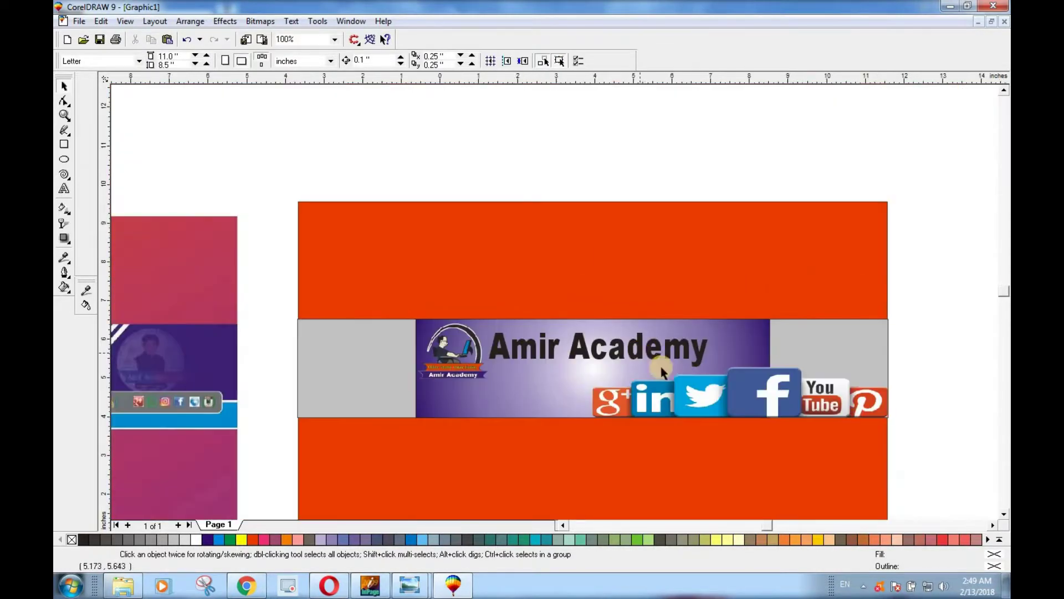
pyautogui.scroll(1, 672, 347)
pyautogui.click(673, 343)
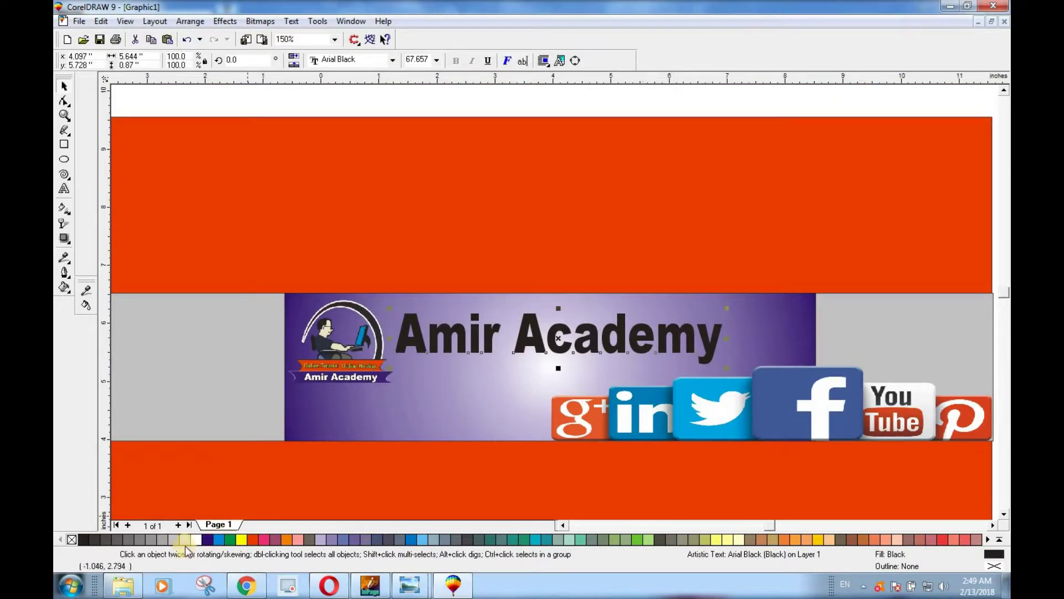
pyautogui.click(242, 540)
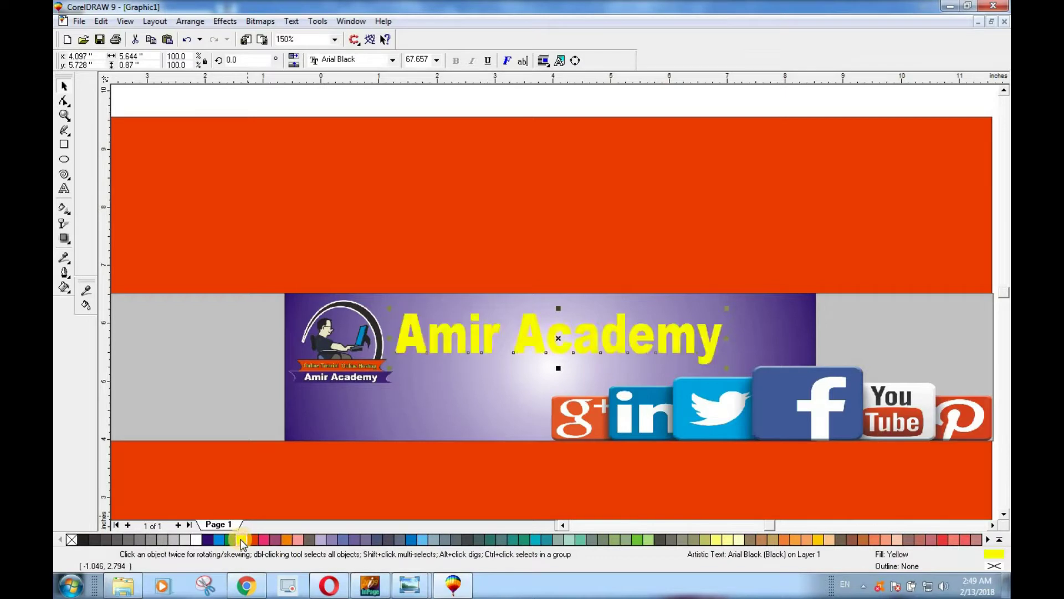
# Give the title text a red 3-point outline with rounded corners and line caps, placed behind the fill and scaled with the image.
pyautogui.scroll(-1, 579, 355)
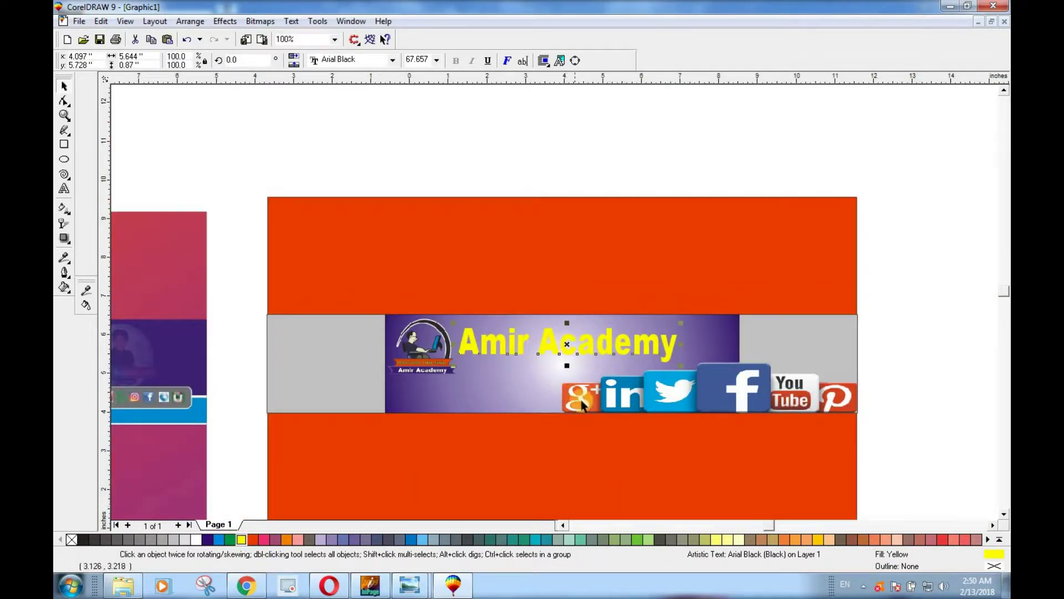
pyautogui.press('F12')
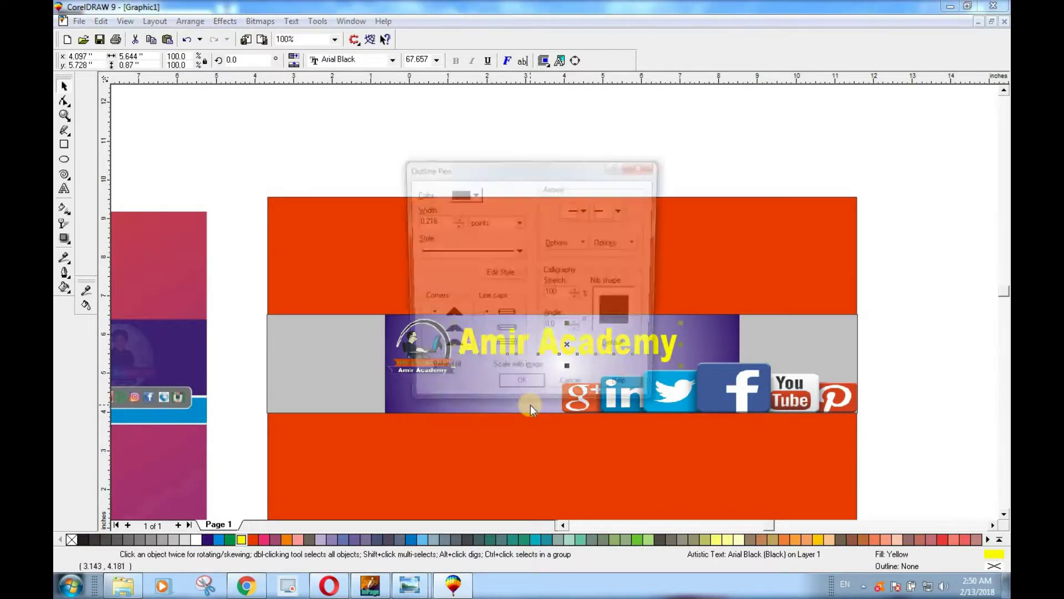
pyautogui.moveTo(501, 177); pyautogui.dragTo(258, 163)
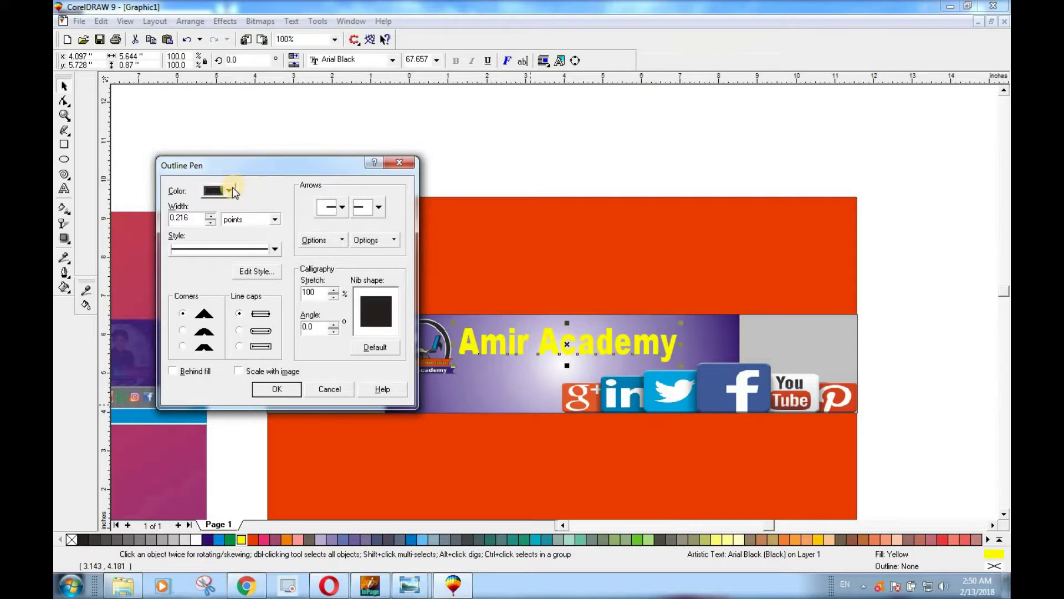
pyautogui.click(232, 188)
pyautogui.click(242, 230)
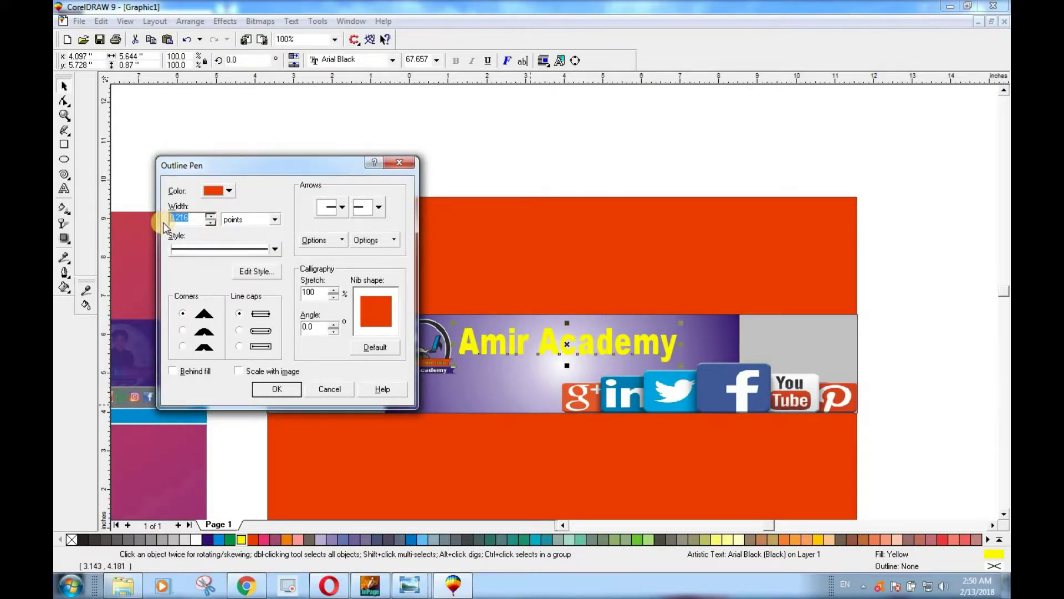
pyautogui.write('3')
pyautogui.click(183, 332)
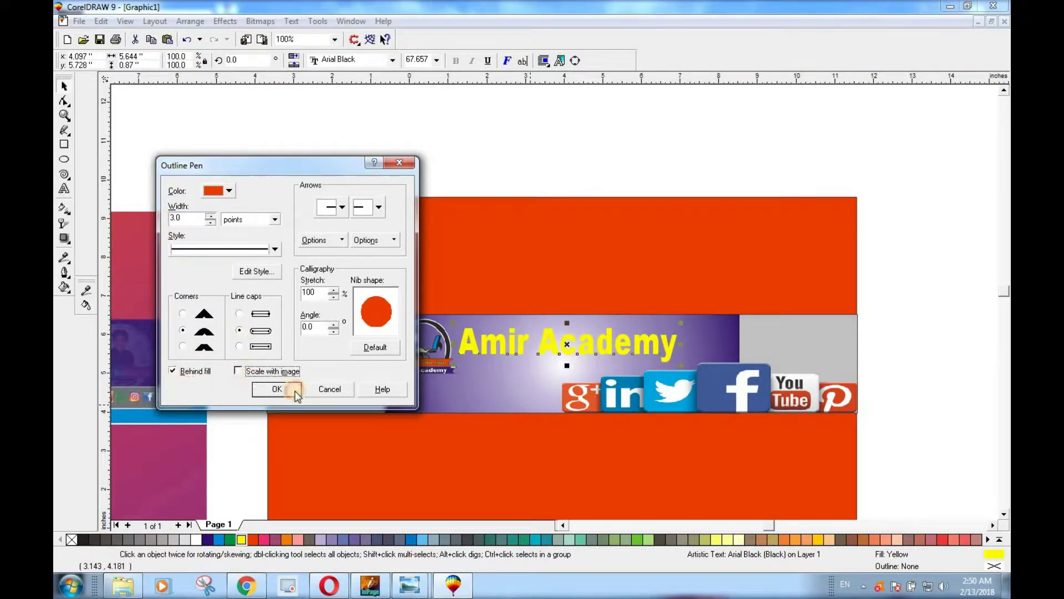
pyautogui.click(276, 389)
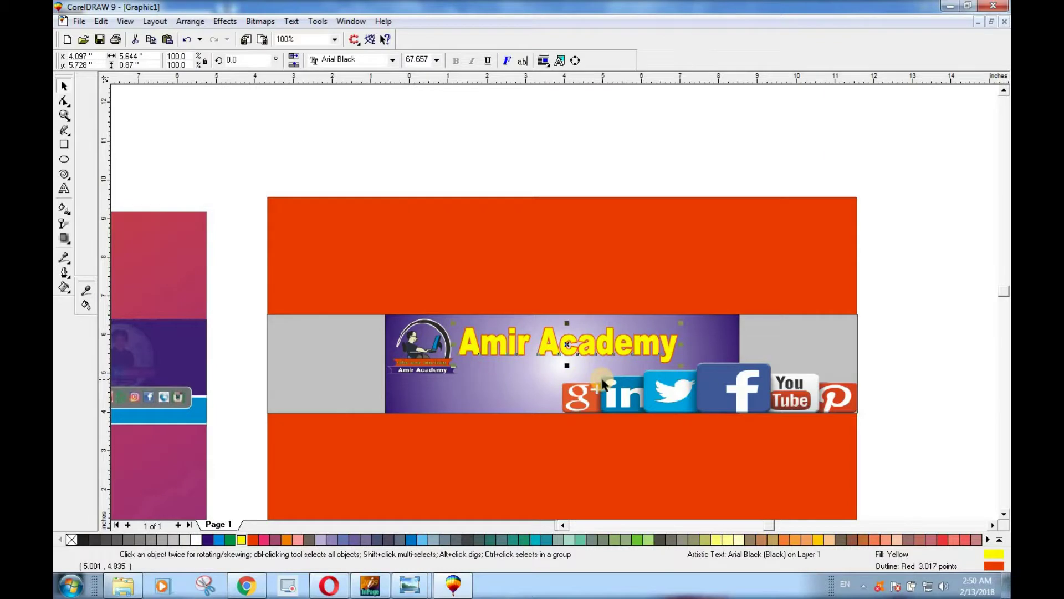
# Set the title text's outline width to 6 points.
pyautogui.press('F12')
pyautogui.click(395, 220)
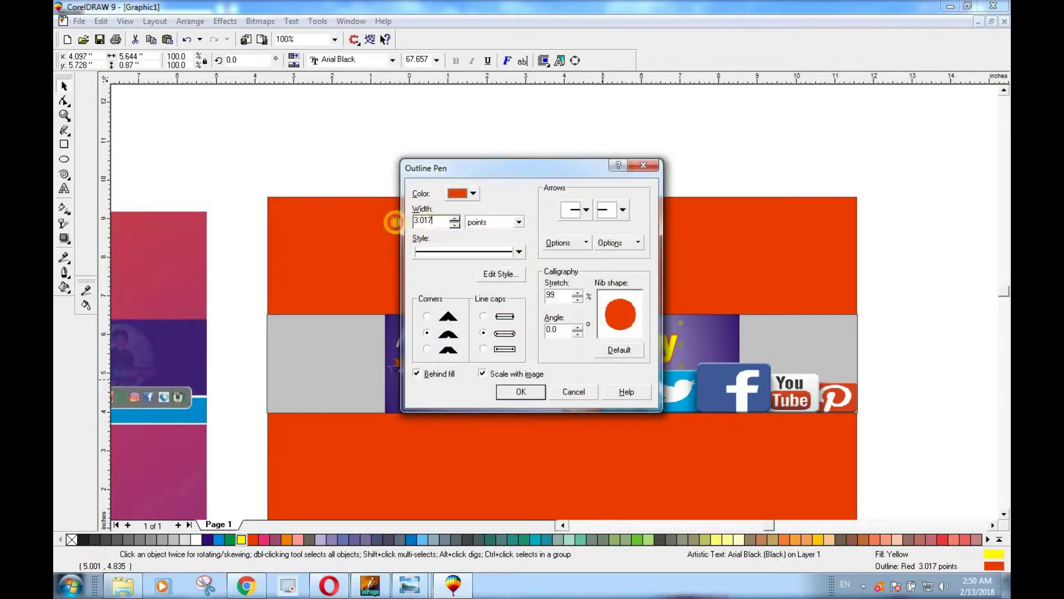
pyautogui.click(502, 394)
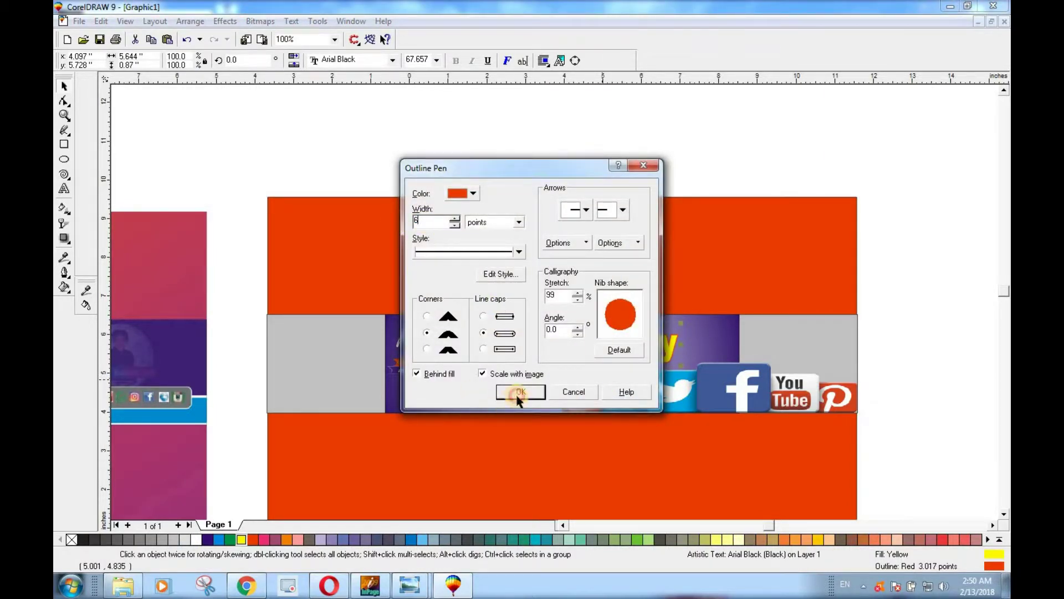
pyautogui.press('Escape')
# Move the title text straight up to about 5.9 inches vertically, near the gradient rectangle's upper edge.
pyautogui.scroll(-1, 666, 347)
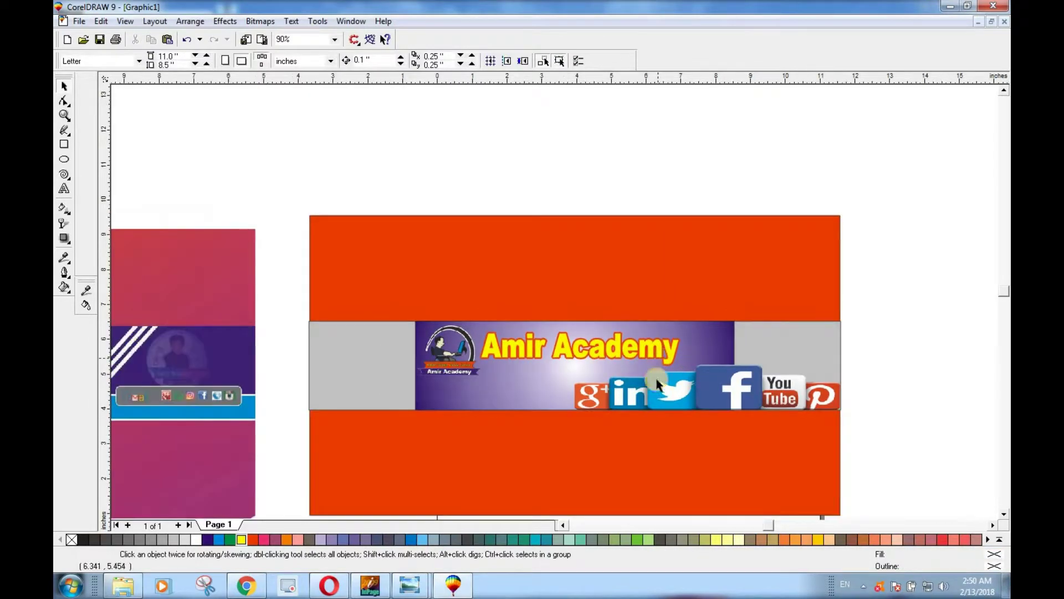
pyautogui.moveTo(653, 352); pyautogui.dragTo(648, 342)
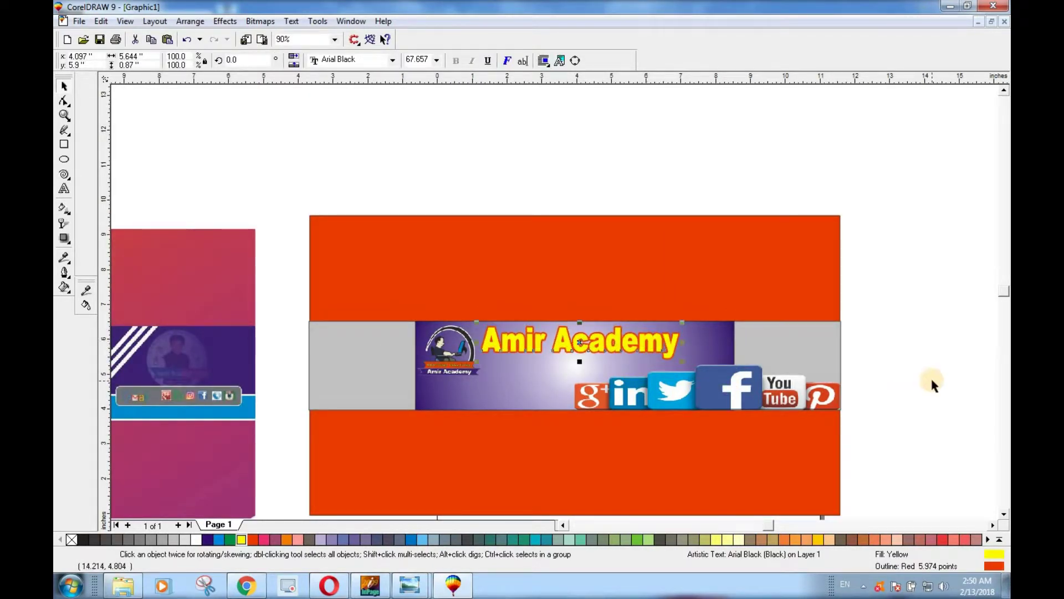
pyautogui.click(932, 380)
pyautogui.click(586, 354)
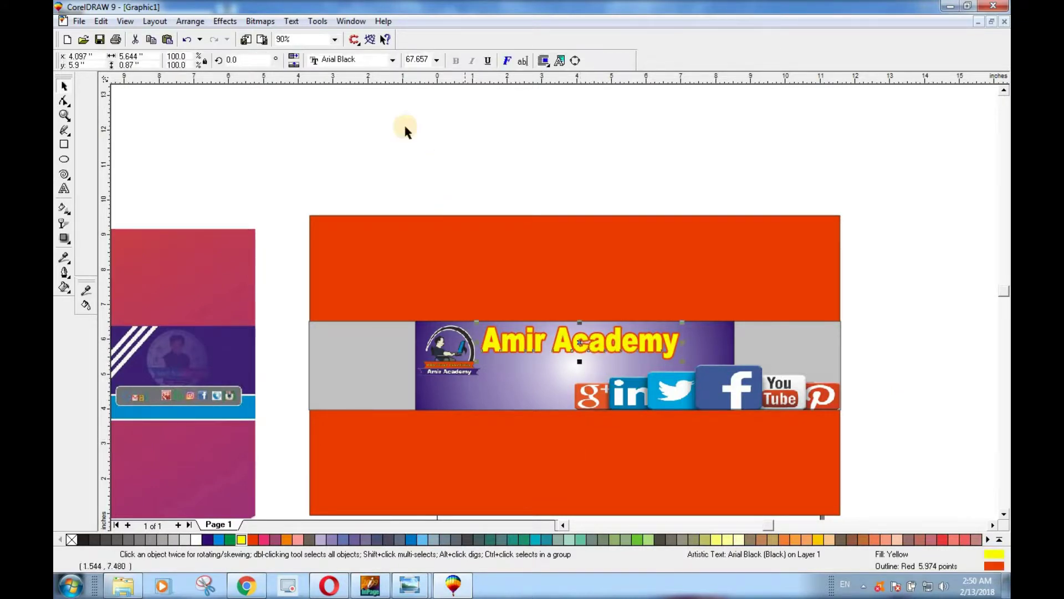
pyautogui.press('Escape')
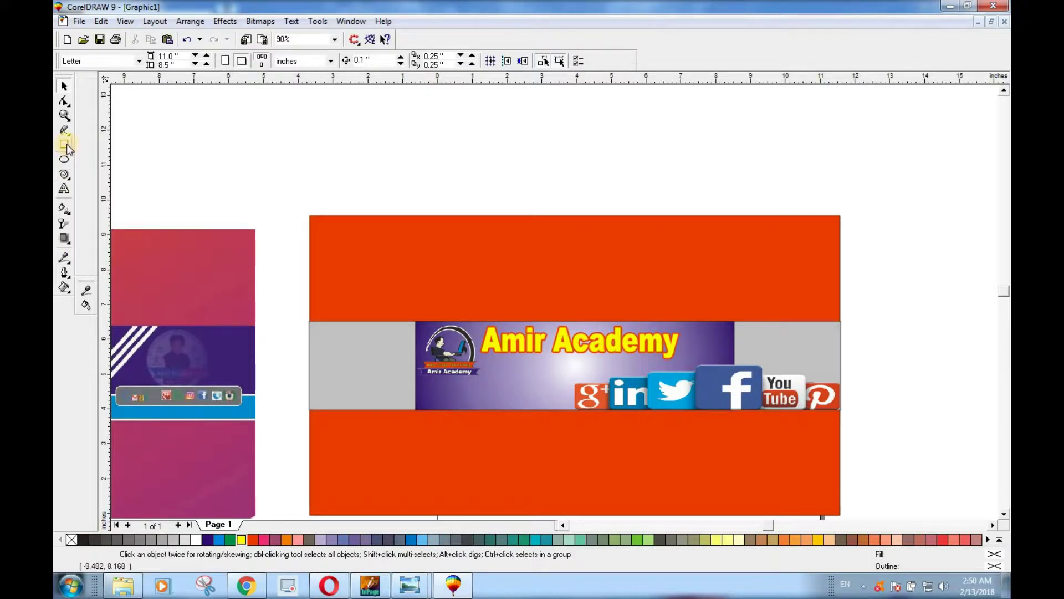
# Add a new artistic text line starting with "On" below the logo on the gradient rectangle.
pyautogui.click(65, 189)
pyautogui.click(439, 394)
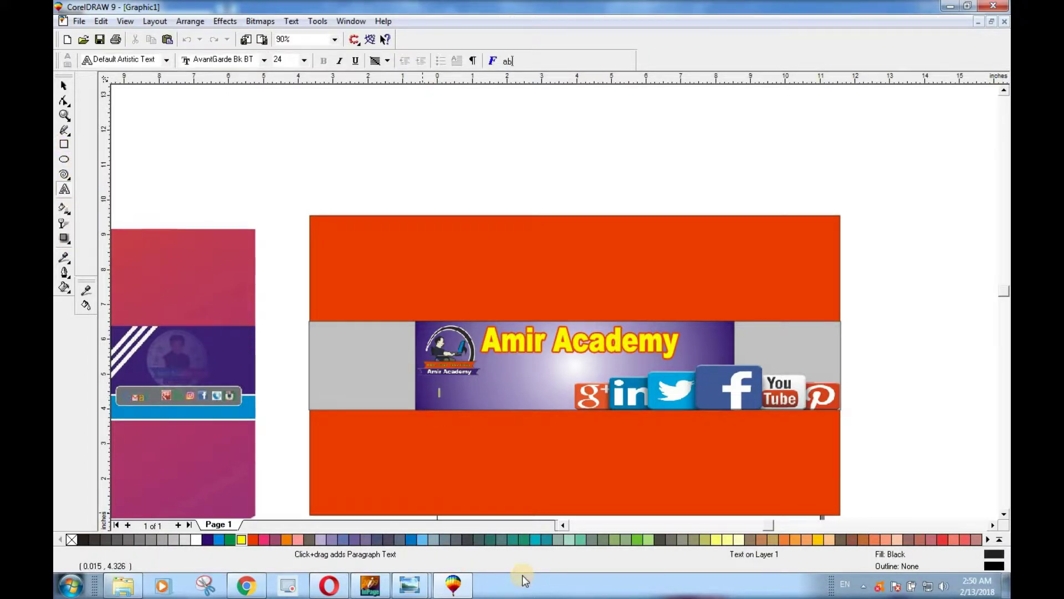
pyautogui.write('o')
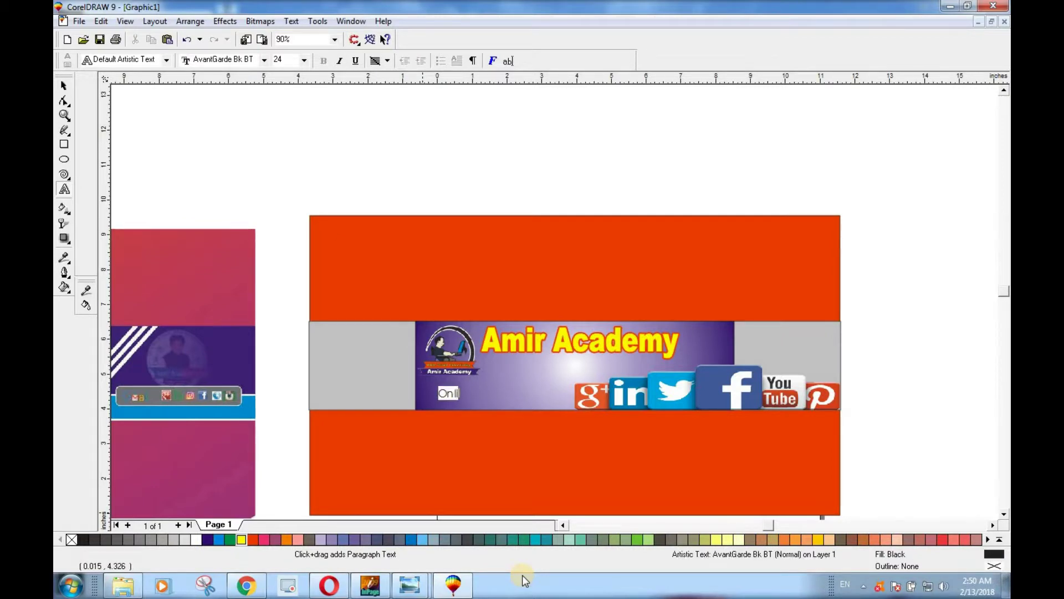